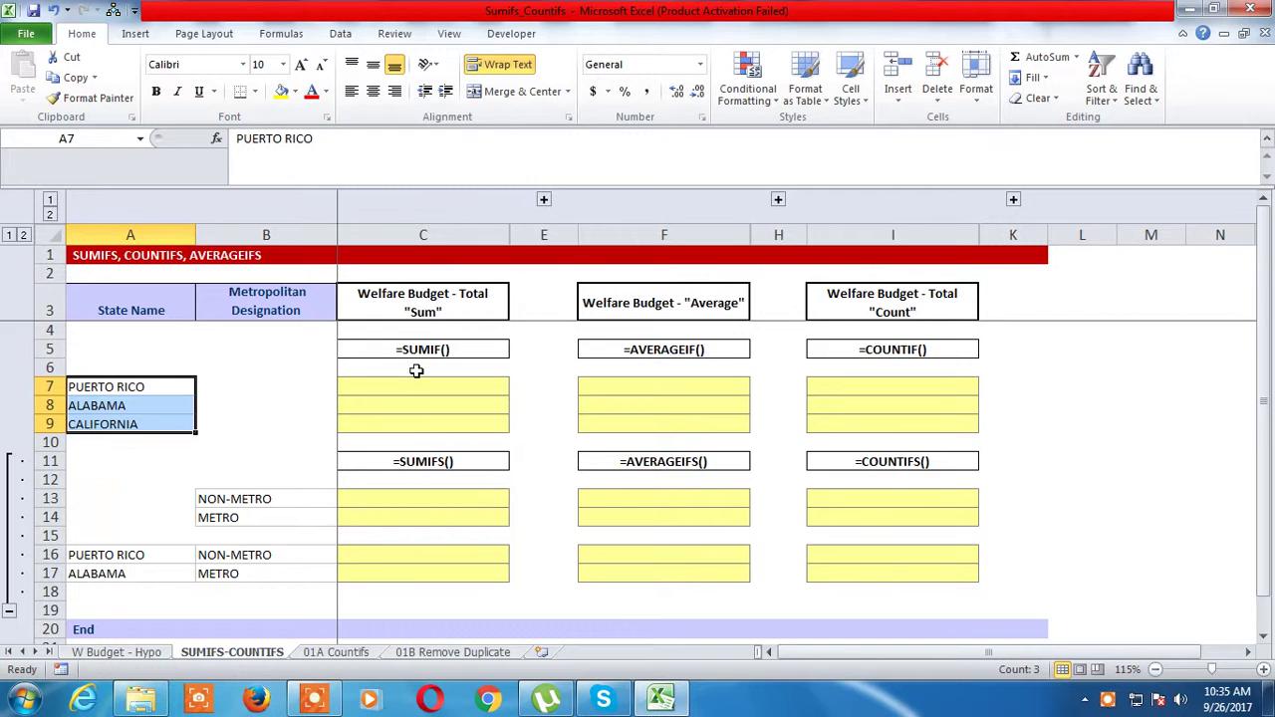
Step: In C6, start a SUMIF over 'W Budget - Hypo' states A1:A3233 with PUERTO RICO (A7) as criterion
text(=sumif)
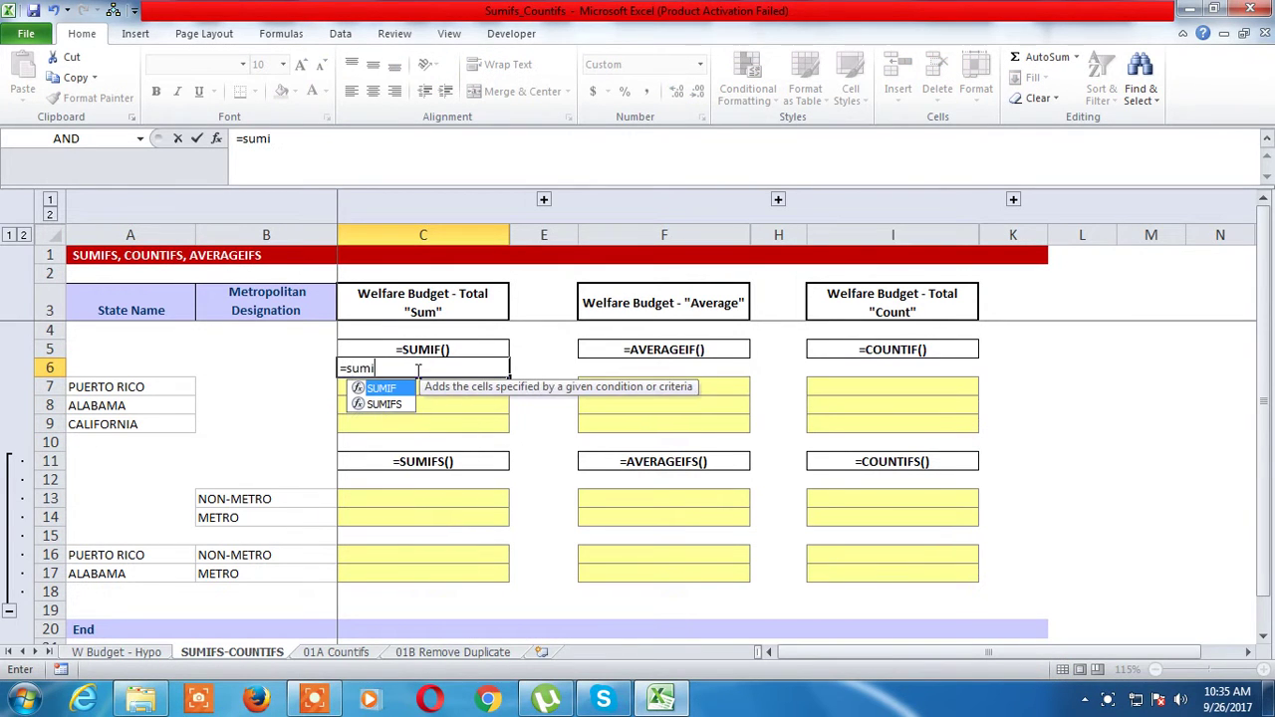
key(Tab)
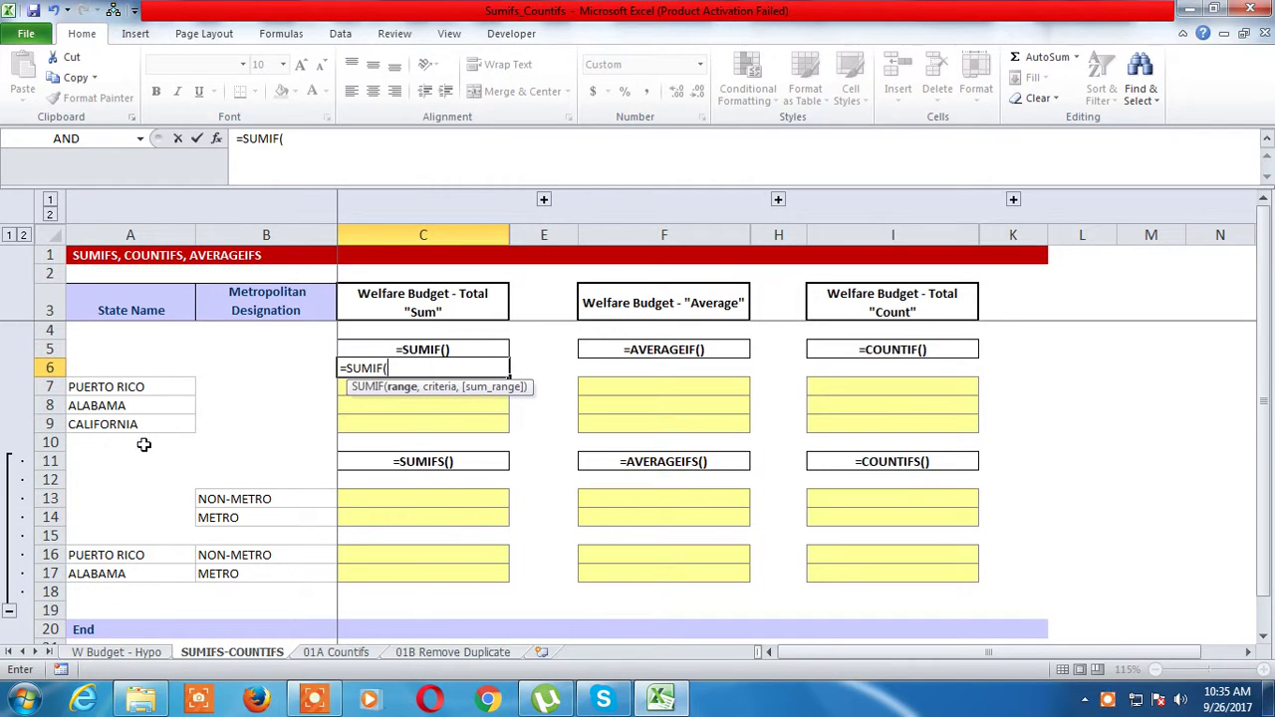
click(138, 655)
click(52, 404)
key(ctrl+Up)
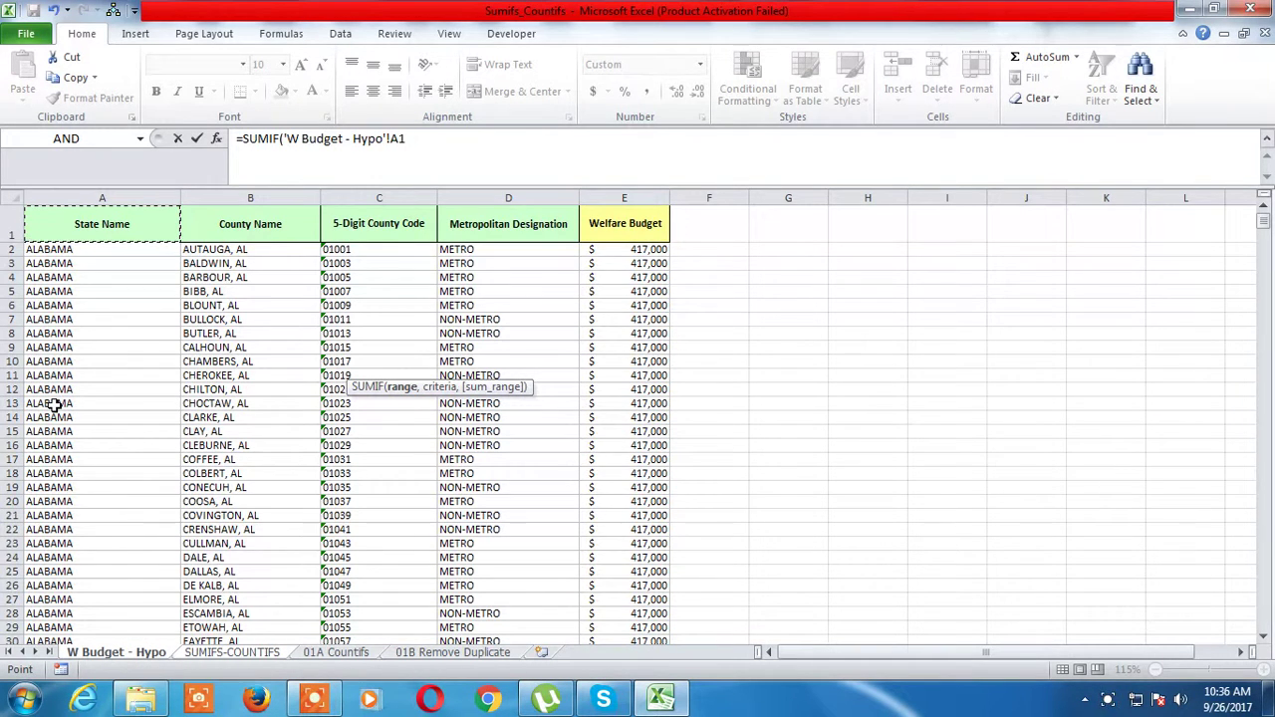
key(ctrl+shift+Down)
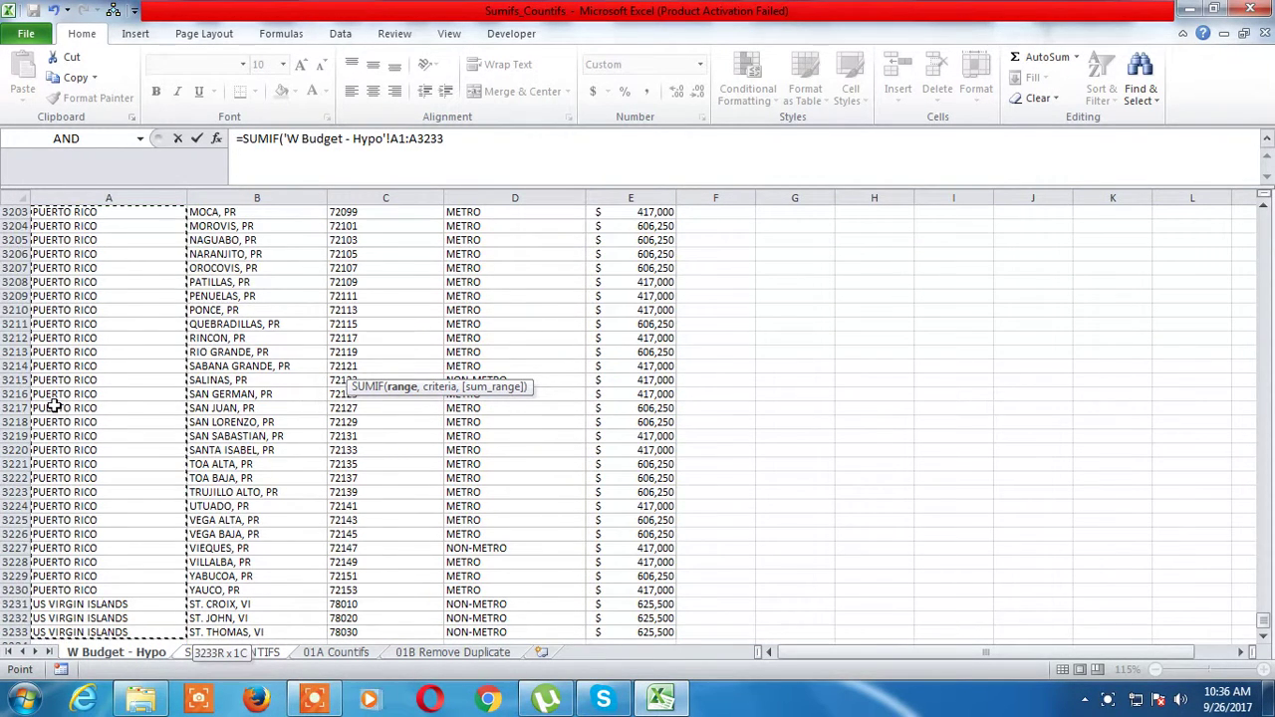
text(,)
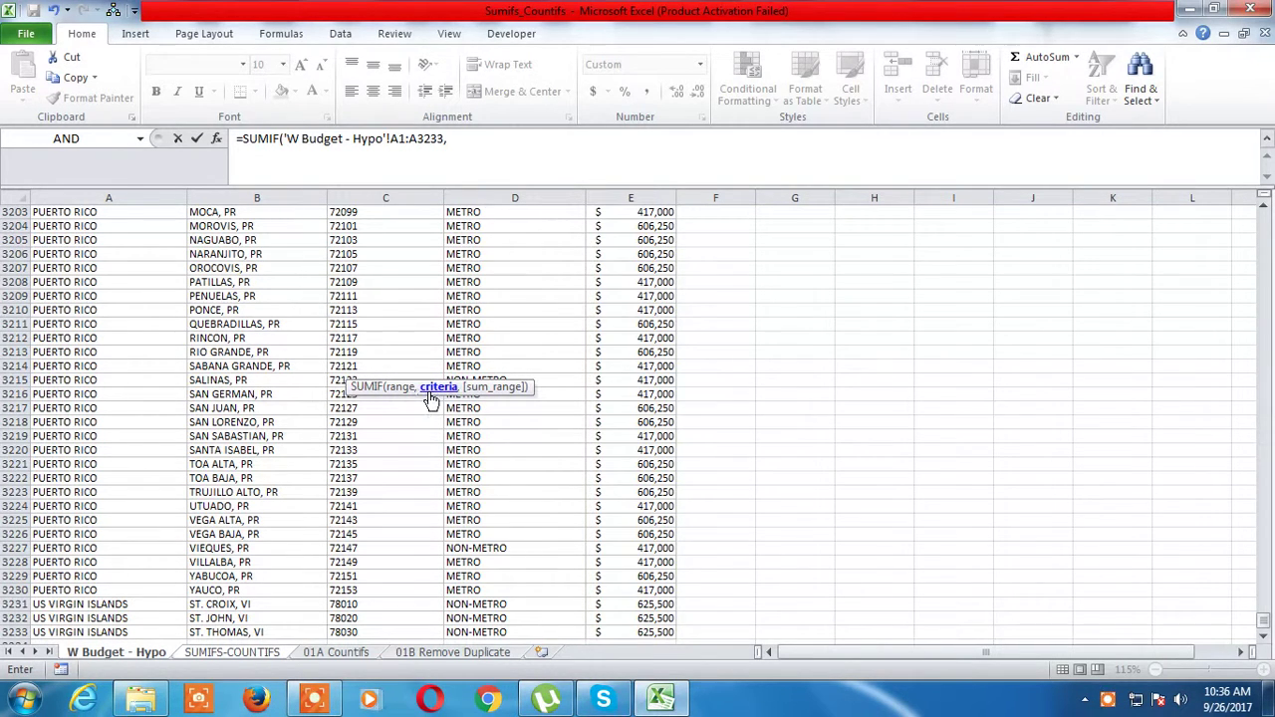
click(222, 654)
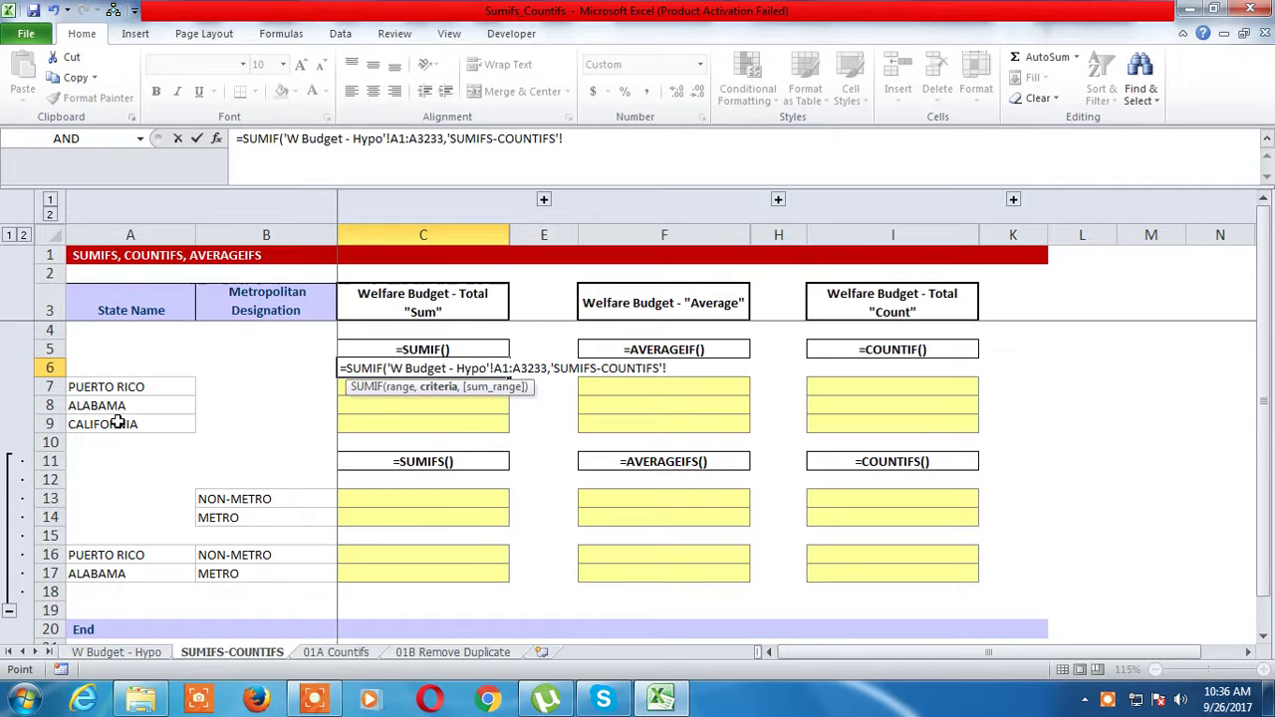
click(116, 392)
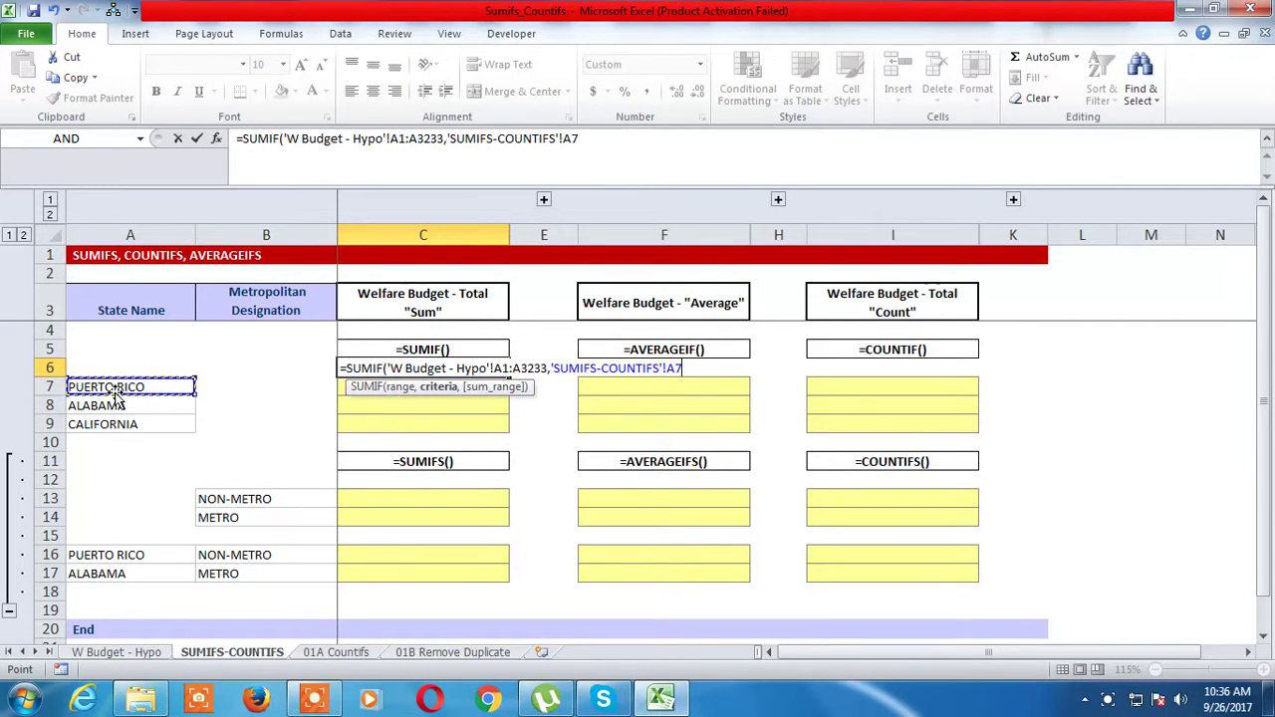
text(,)
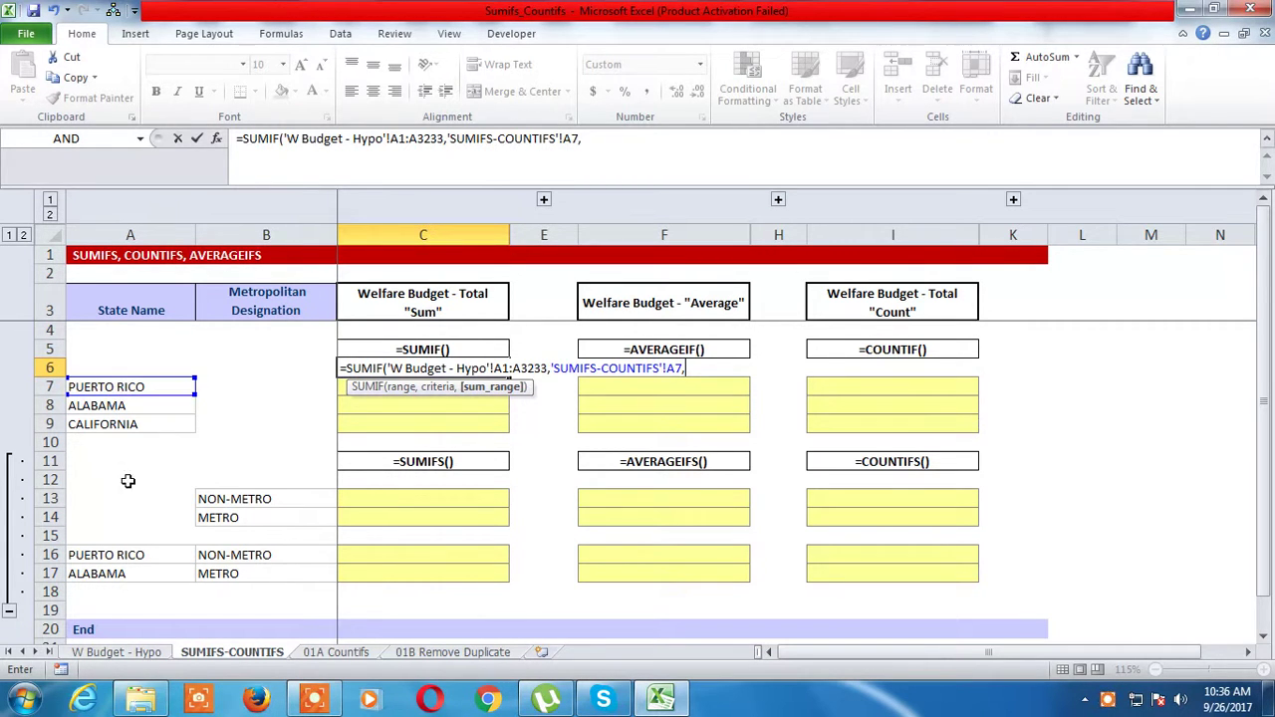
Step: Sum the matching Welfare Budget values in E1:E3233, giving 40,285,250 in C6
click(115, 653)
click(630, 483)
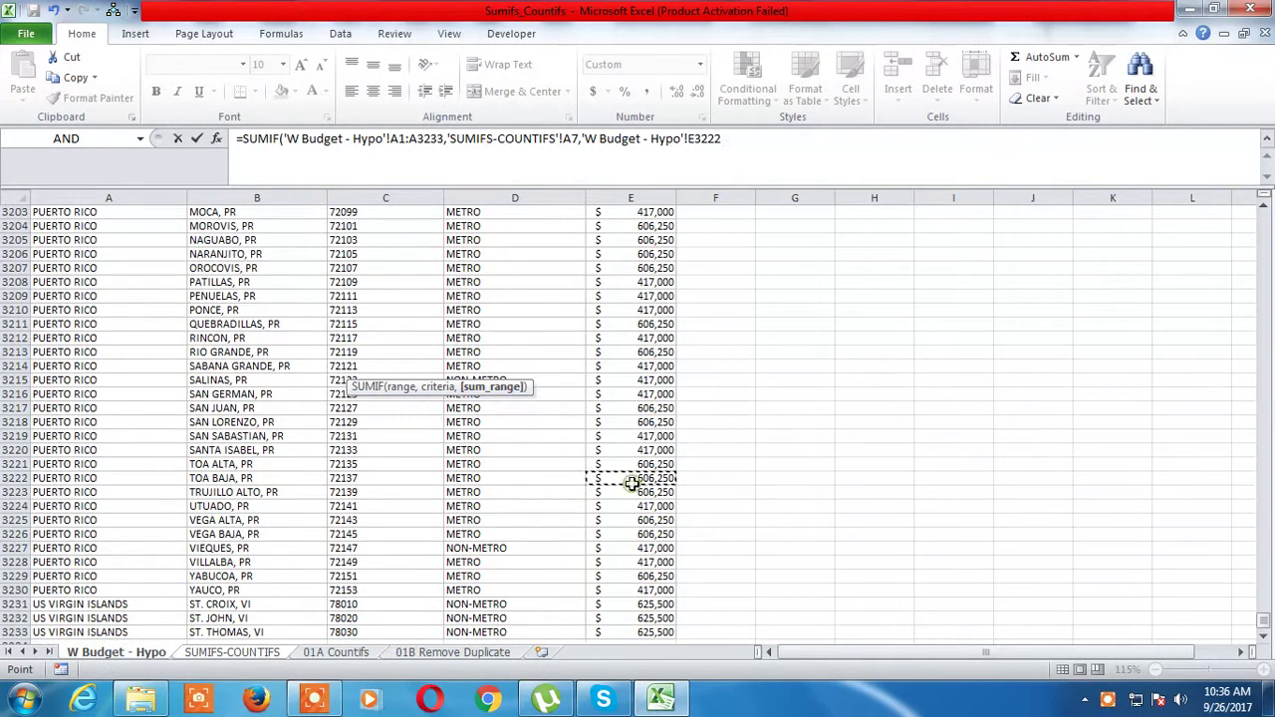
key(ctrl+Up)
key(Down)
key(Up)
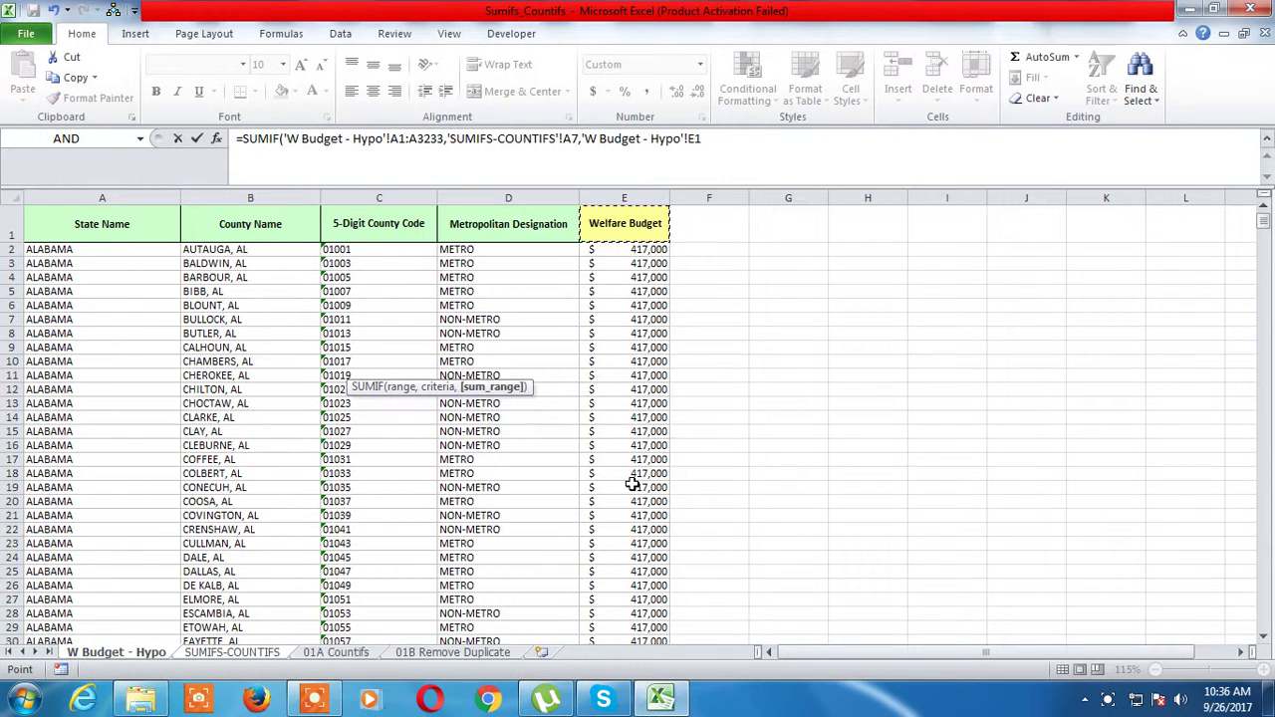
key(ctrl+shift+Down)
key(Return)
key(Up)
key(shift+Down)
key(shift+Down)
key(shift+Down)
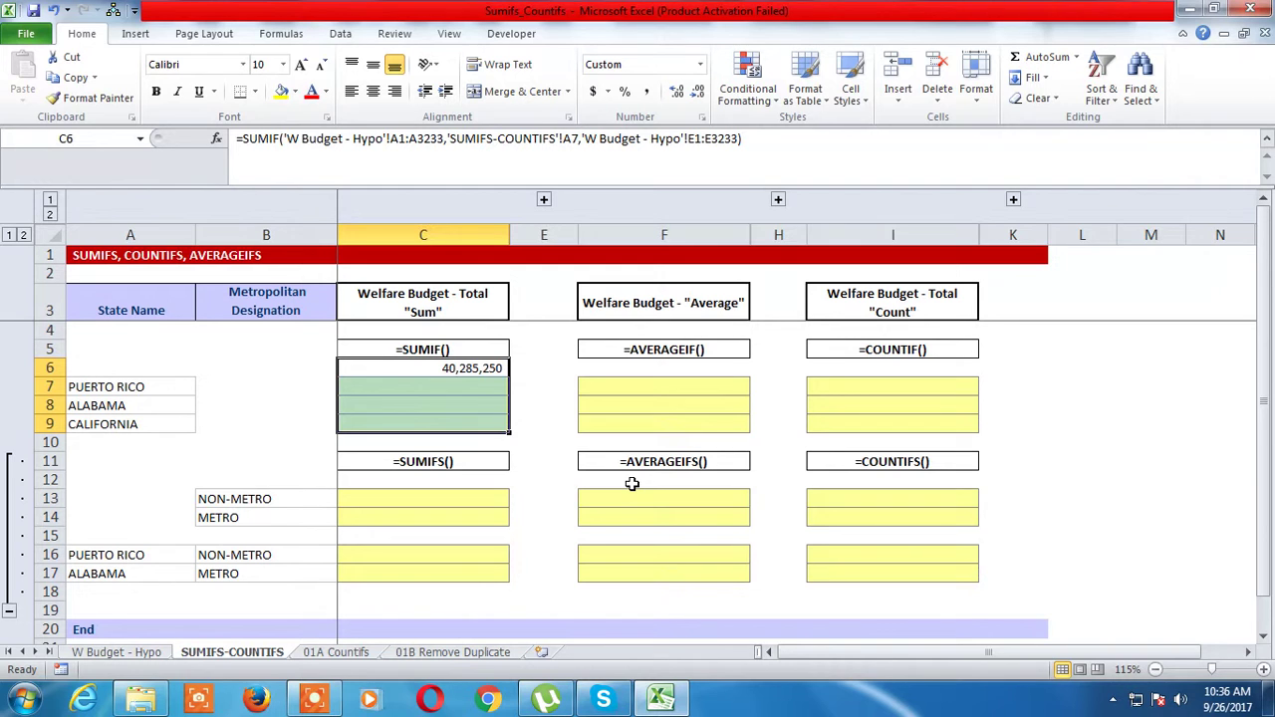
key(Up)
key(Down)
key(Left)
key(Left)
key(Right)
key(Right)
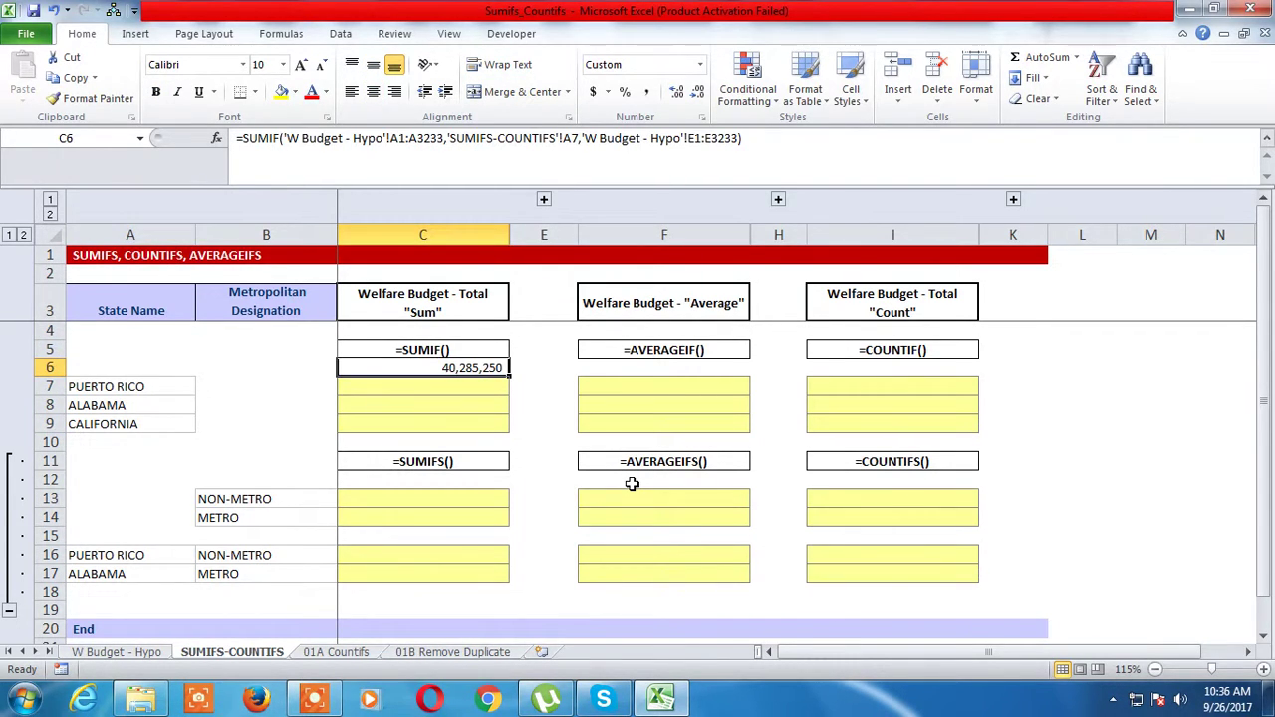
Step: In C7, begin a SUMIF over 'W Budget - Hypo' states A1:A3233 with A7 as criterion
key(Down)
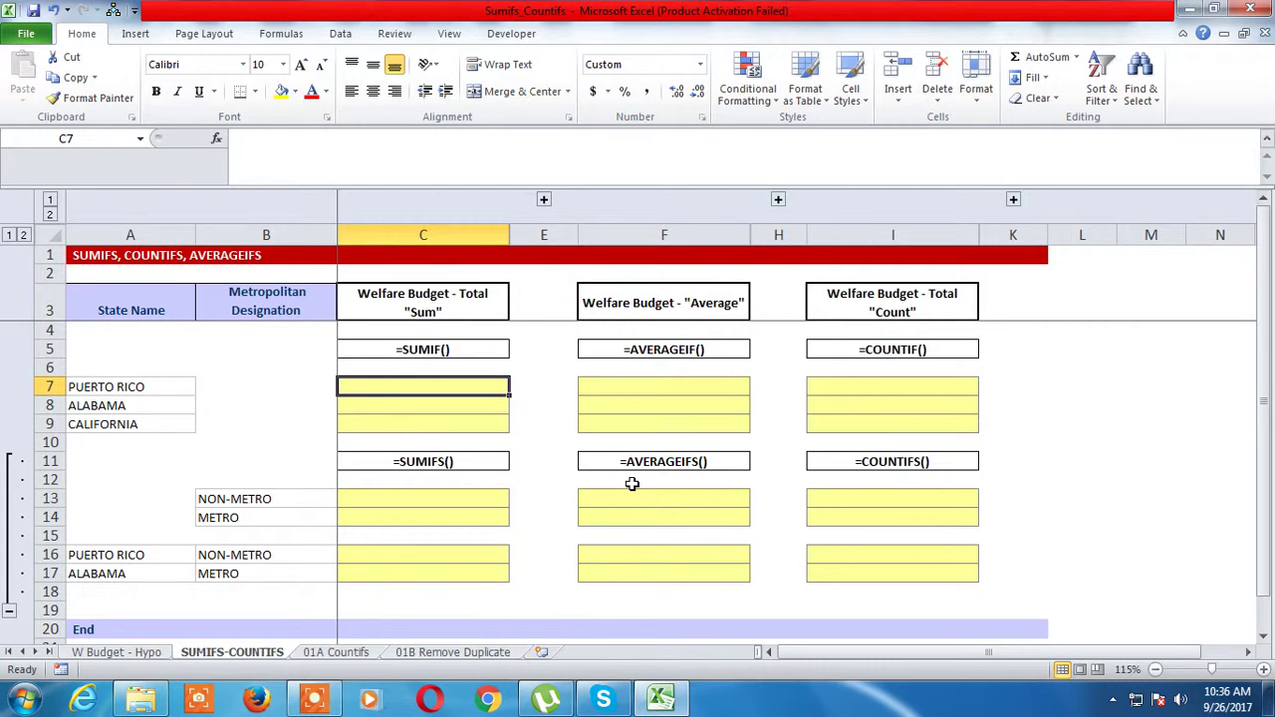
text(=sumi)
key(Tab)
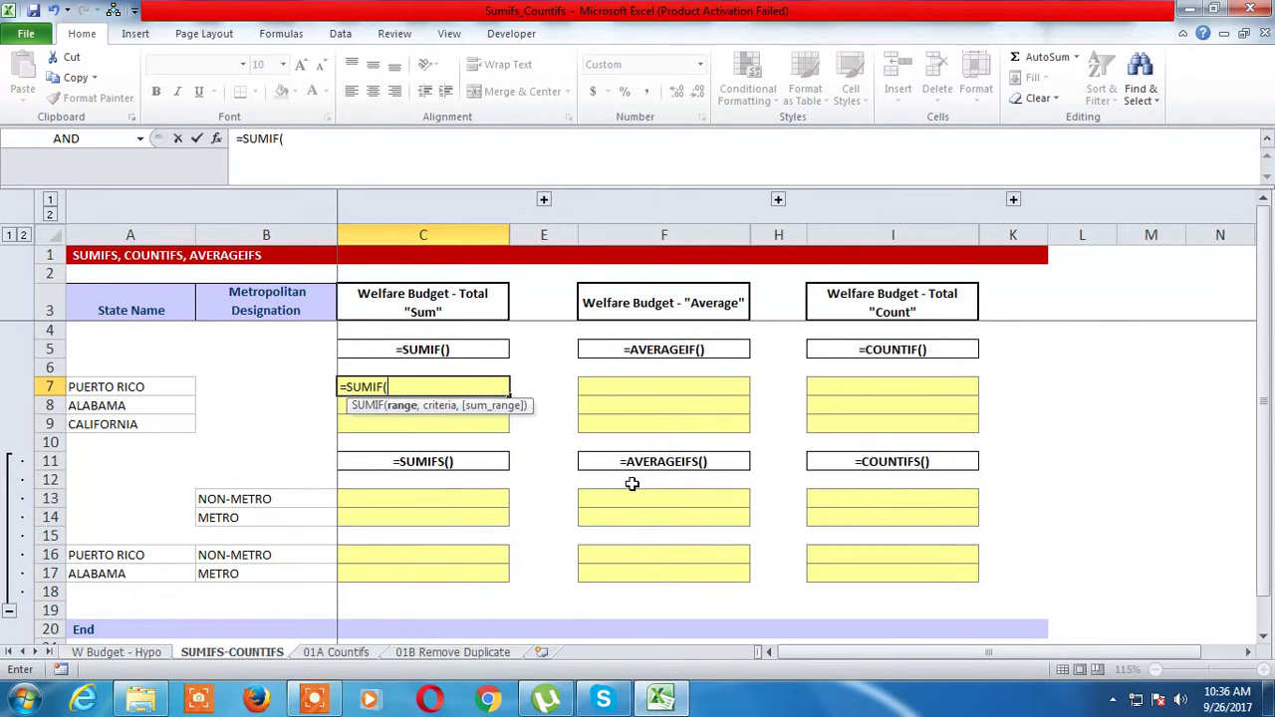
click(129, 653)
click(100, 495)
key(ctrl+shift+Up)
key(ctrl+shift+Down)
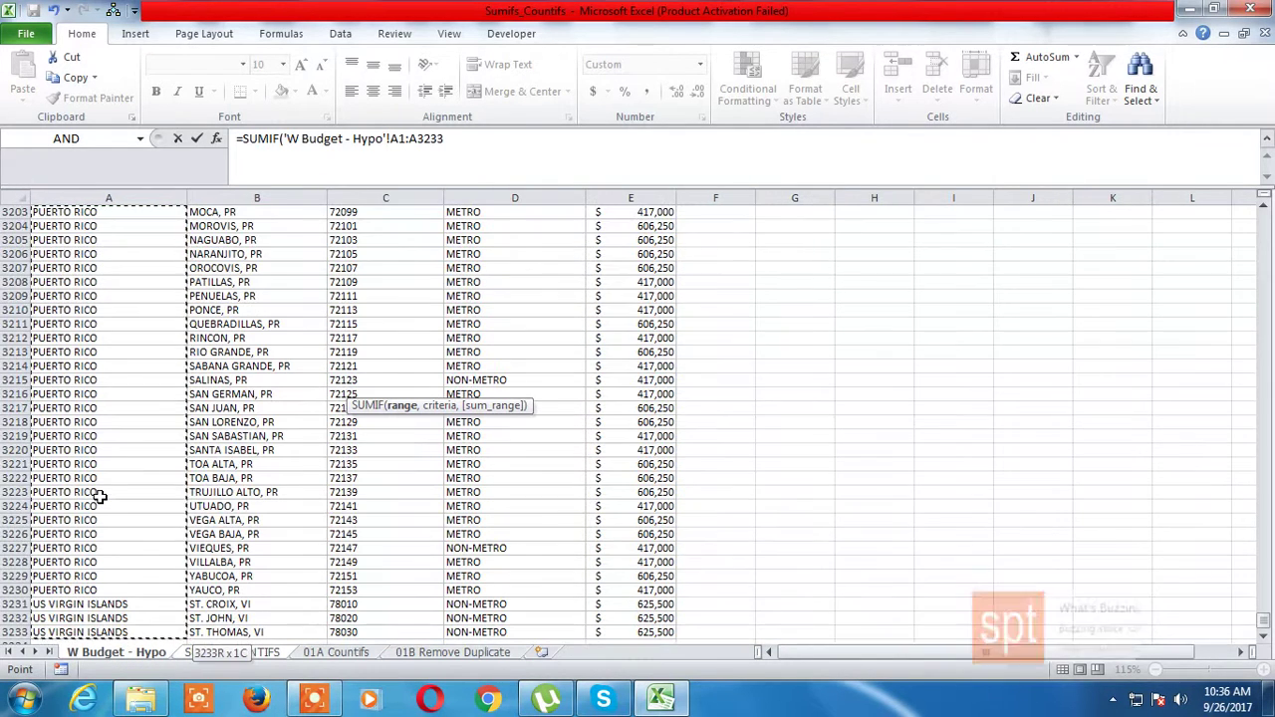
text(,)
click(244, 653)
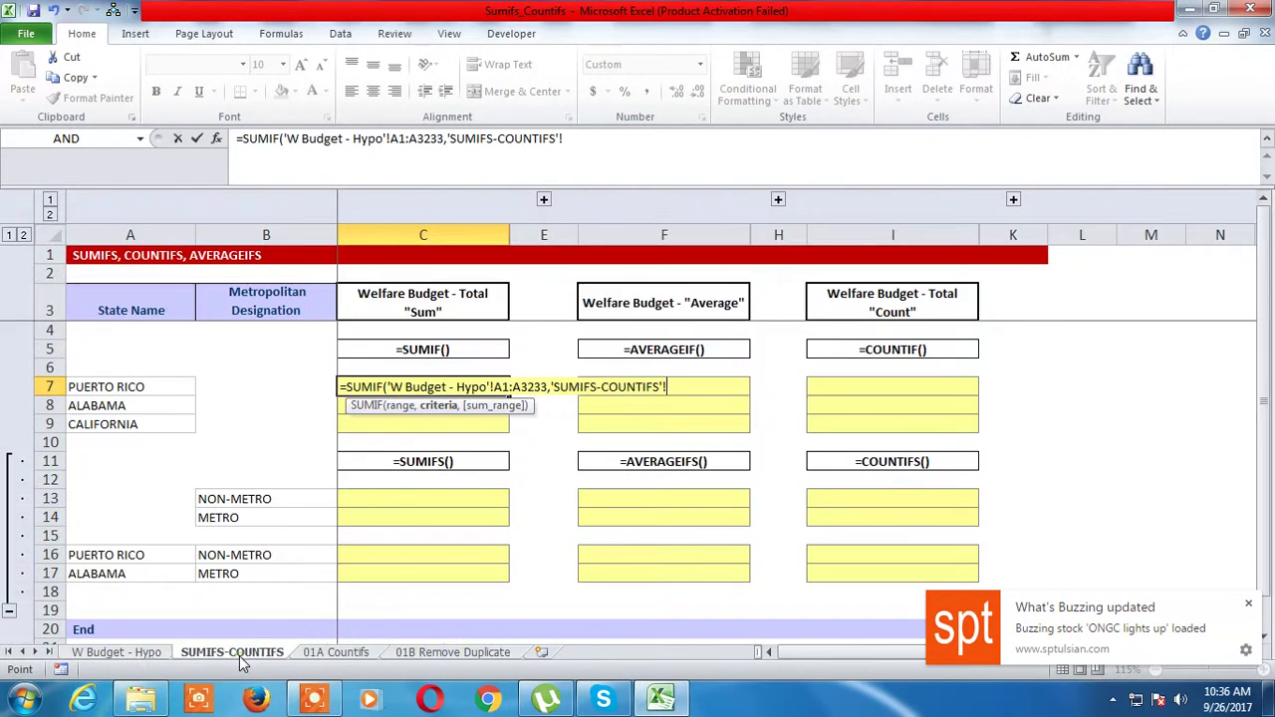
click(142, 389)
text(,)
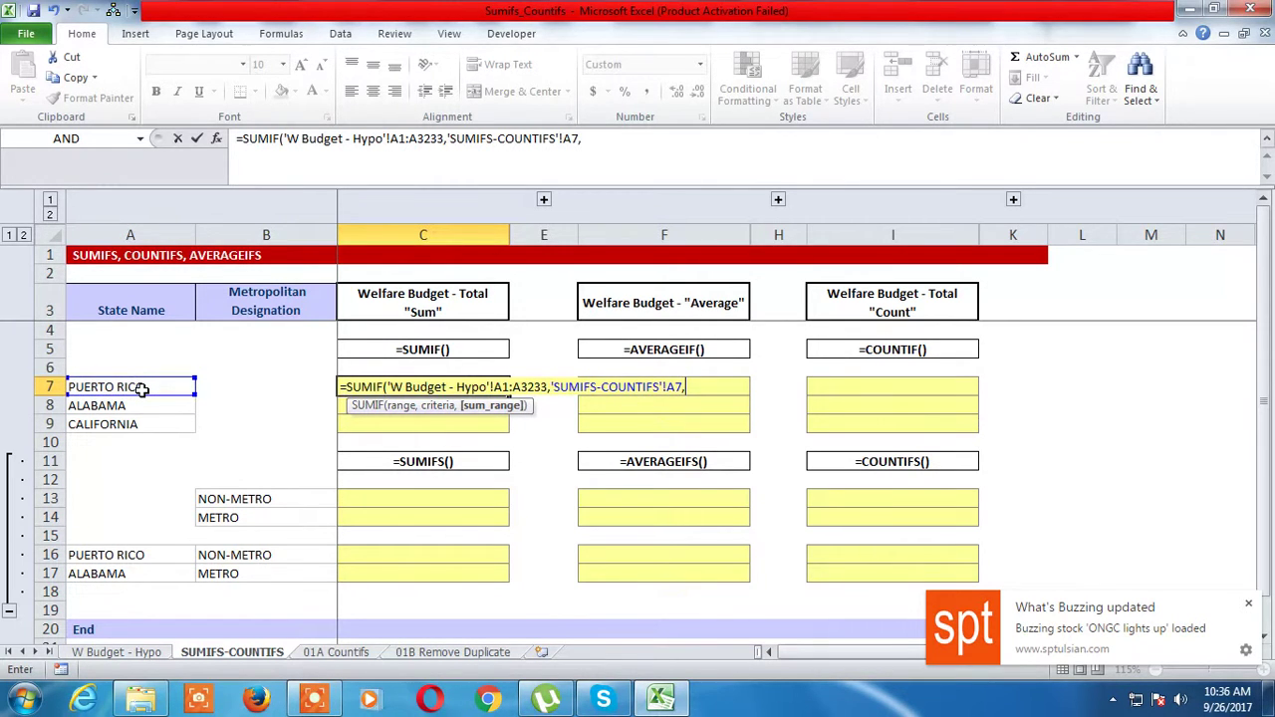
Step: Use Welfare Budget E2:E3233 as the sum range, returning 40,493,750
click(125, 654)
click(659, 380)
key(ctrl+Up)
key(ctrl+shift+Down)
key(ctrl+Return)
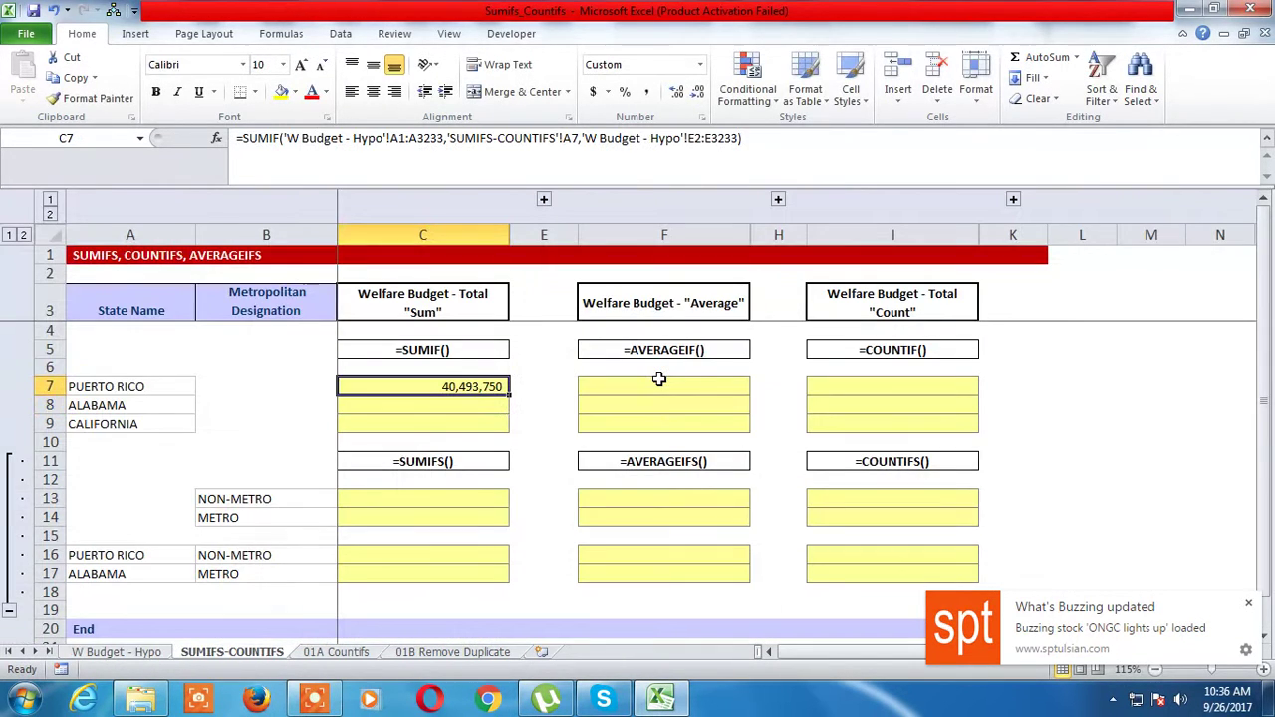
Step: Fill C7's SUMIF down to C9 and make its ranges absolute: $A$1:$A$3233 and $E$2:$E$3233
key(shift+Down)
key(shift+Down)
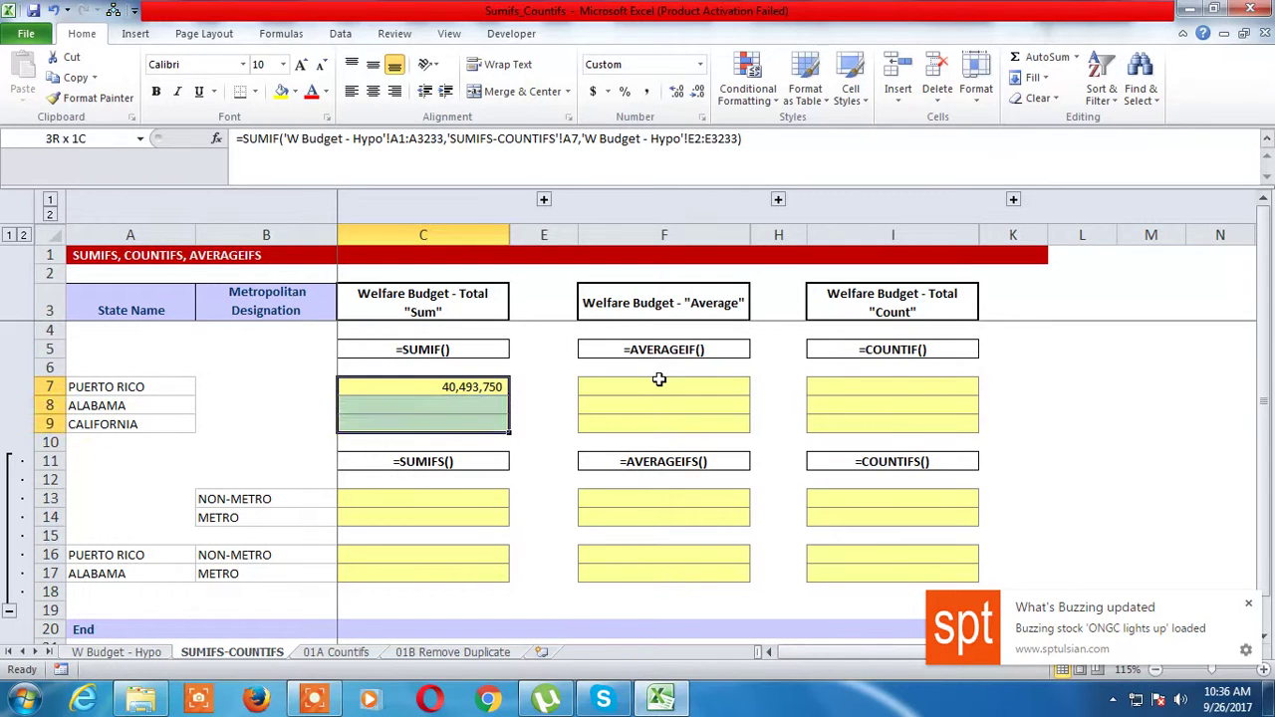
key(ctrl+d)
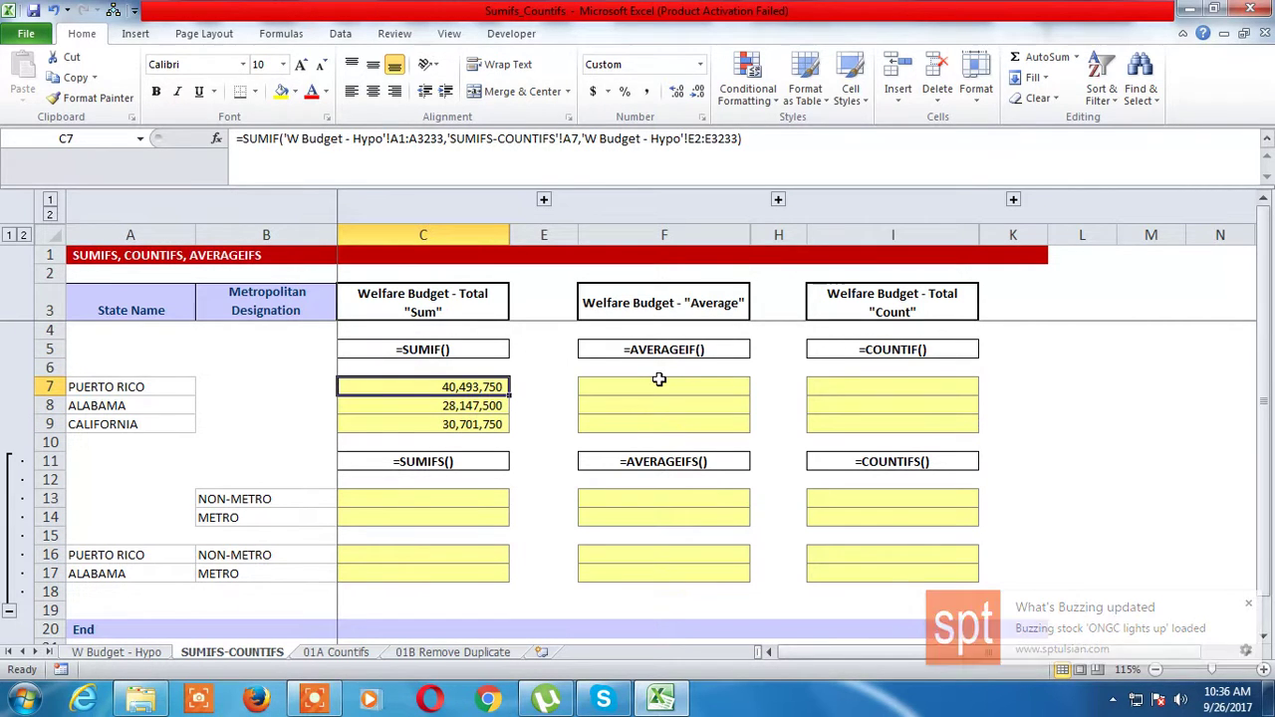
key(F2)
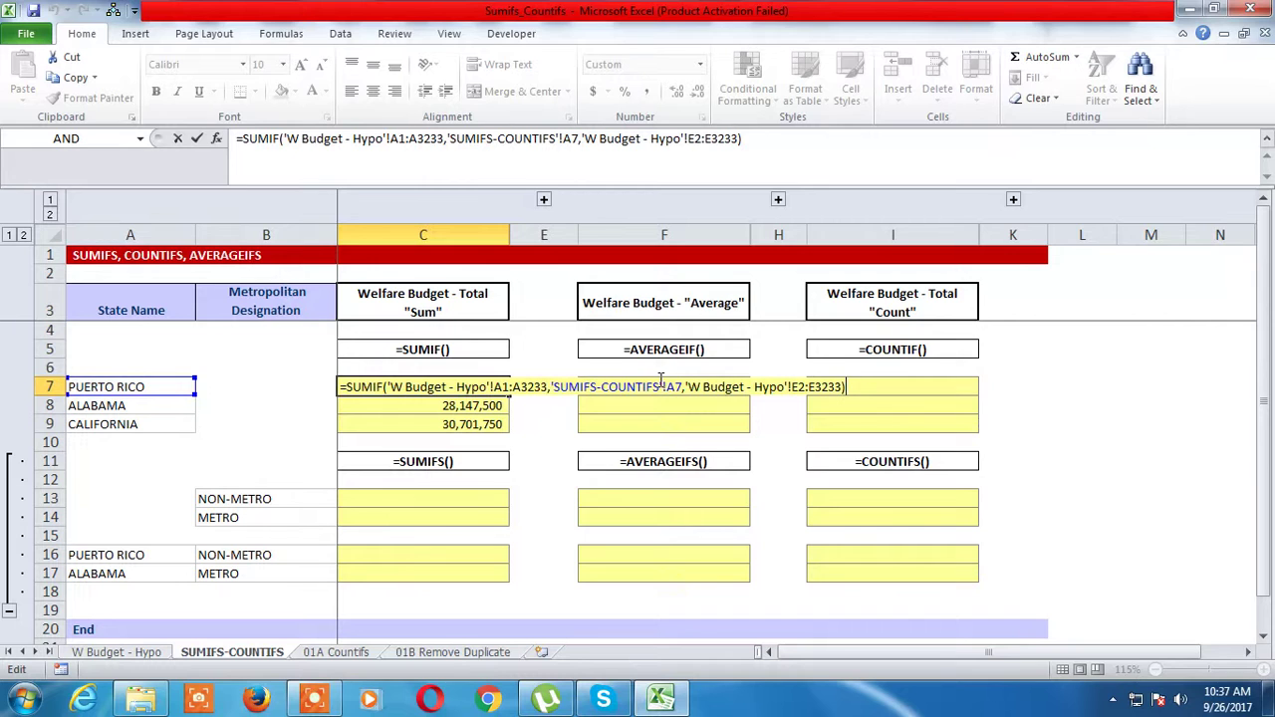
click(596, 386)
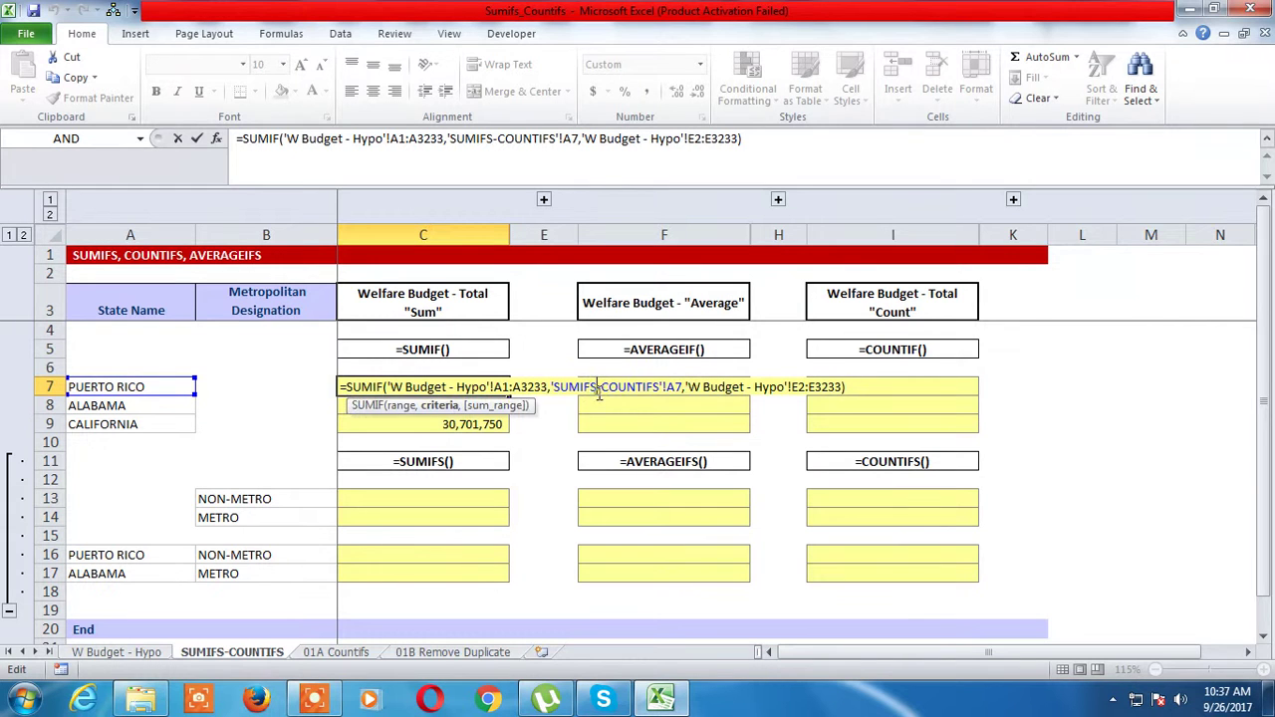
click(406, 408)
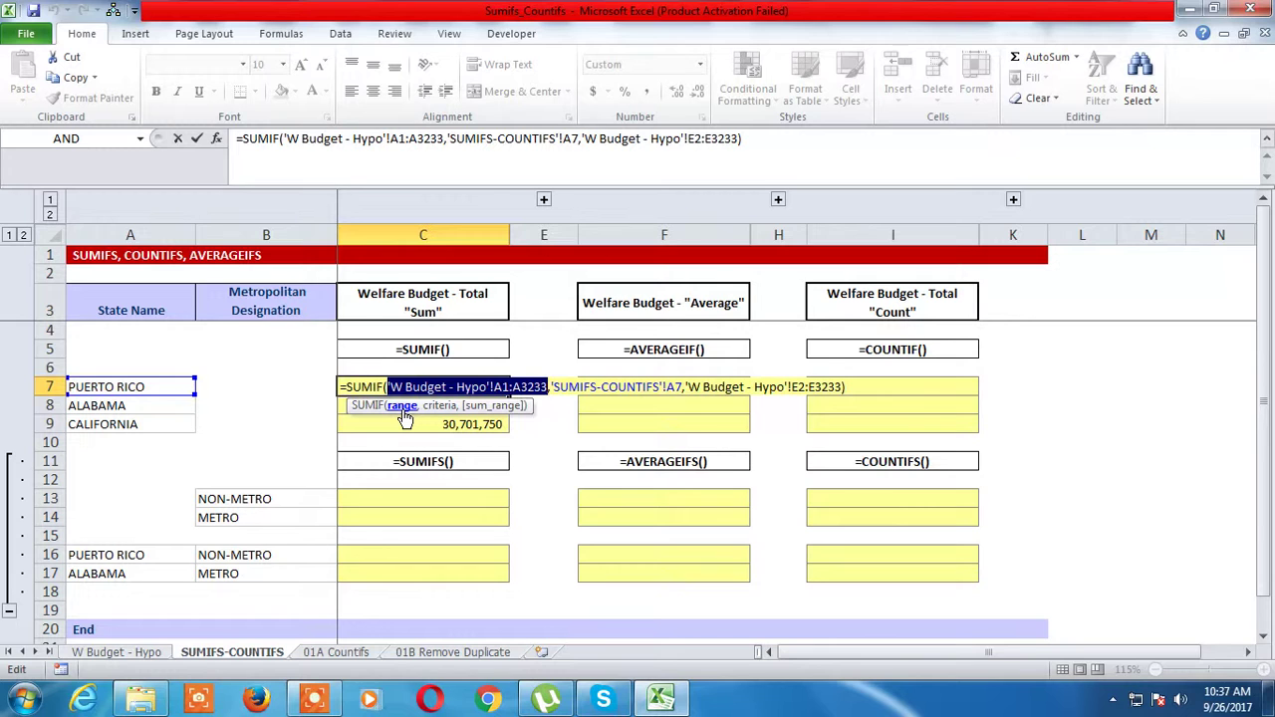
key(F4)
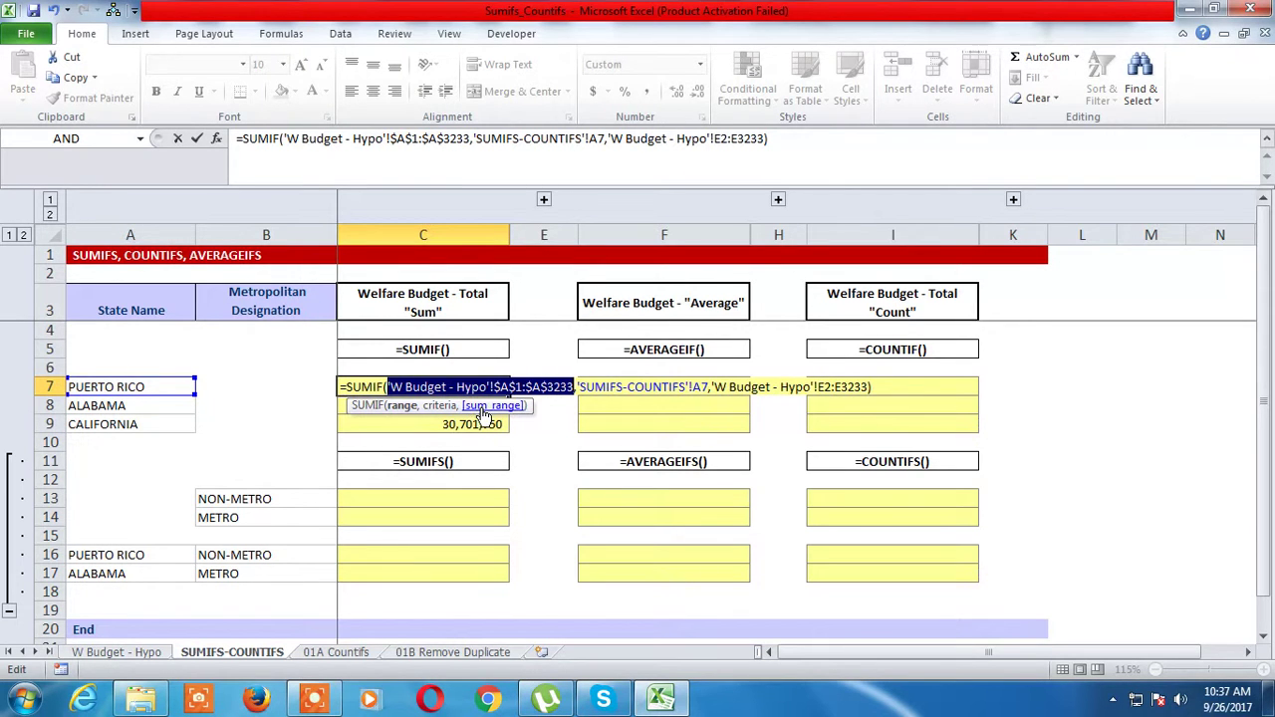
click(482, 409)
key(F4)
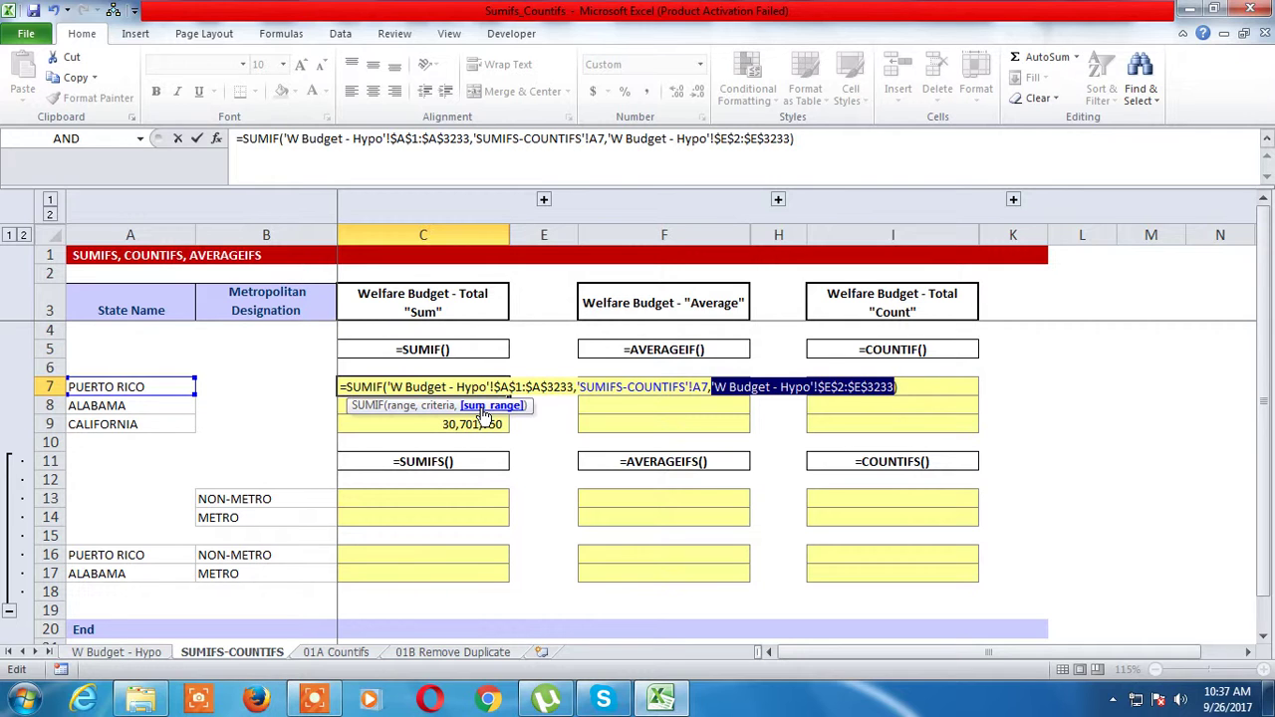
key(Return)
key(Up)
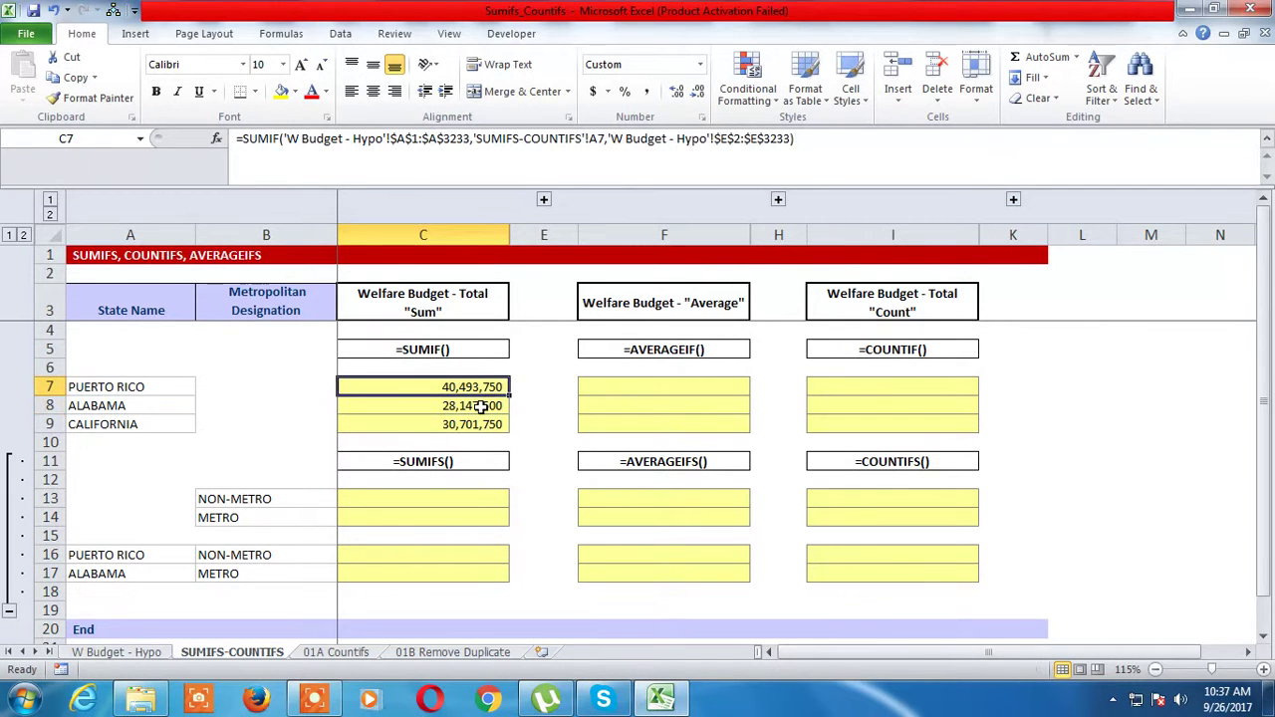
key(shift+Down)
key(shift+Down)
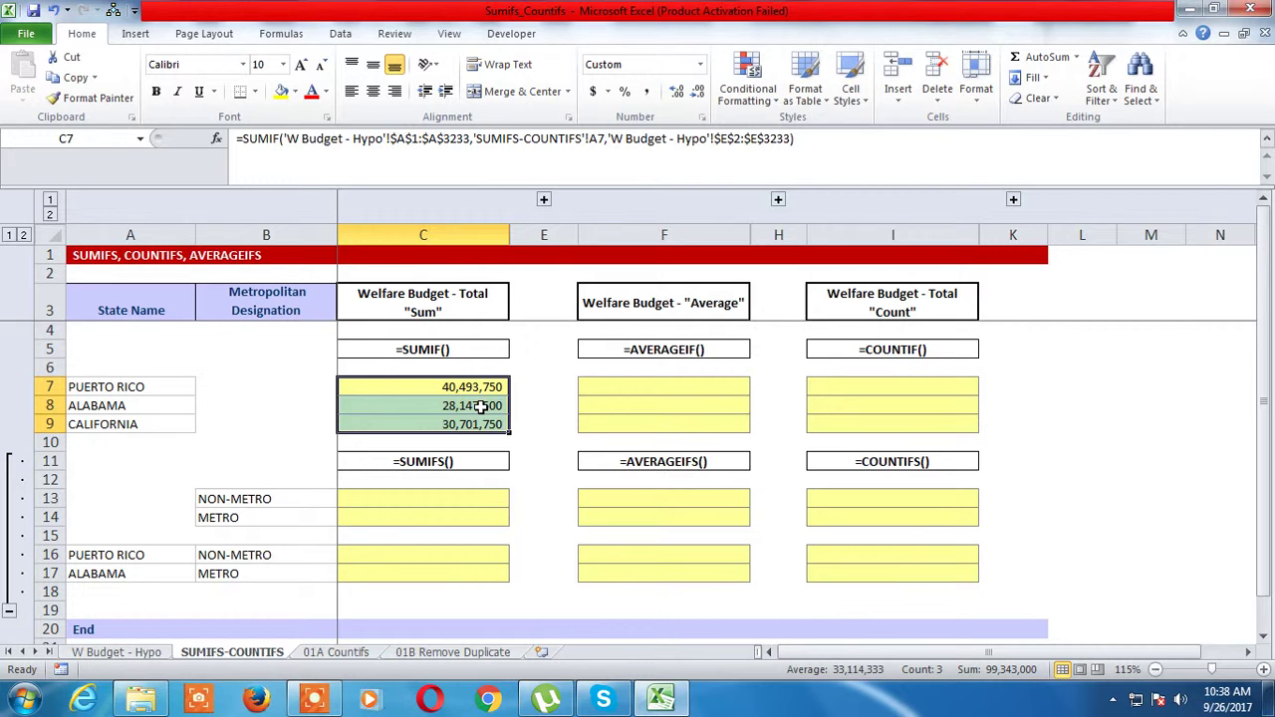
click(22, 699)
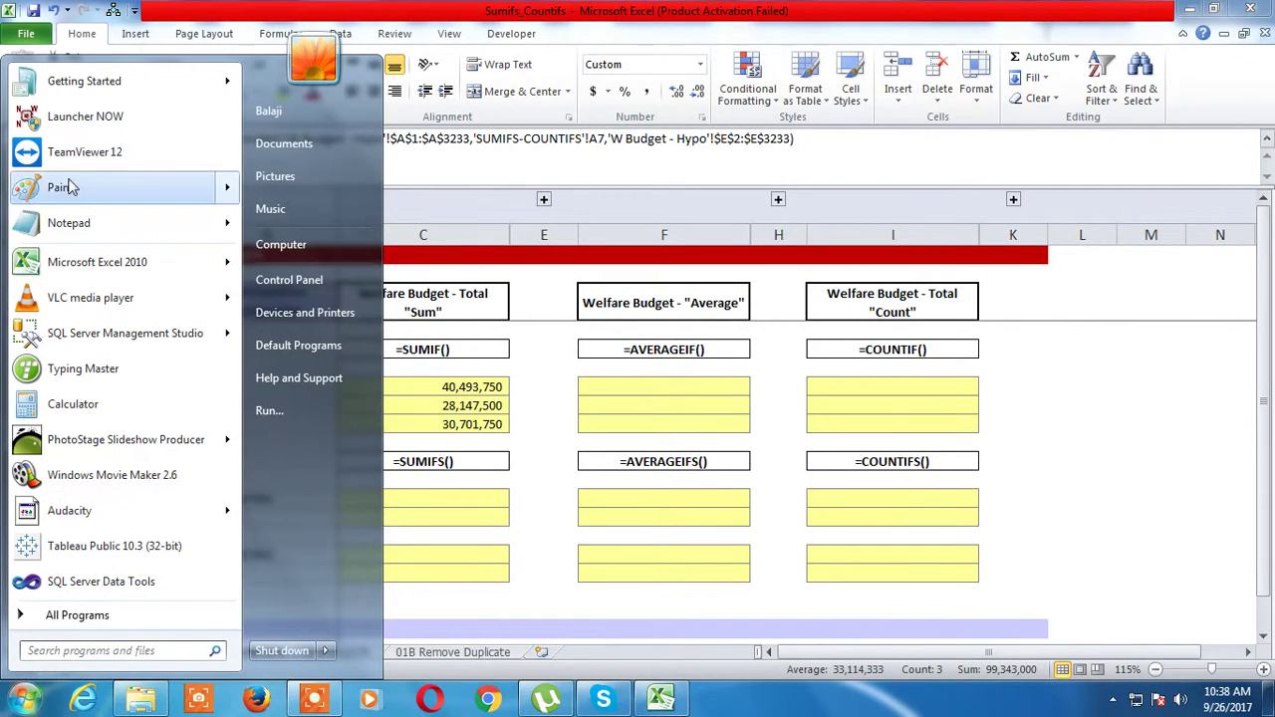
text(exe)
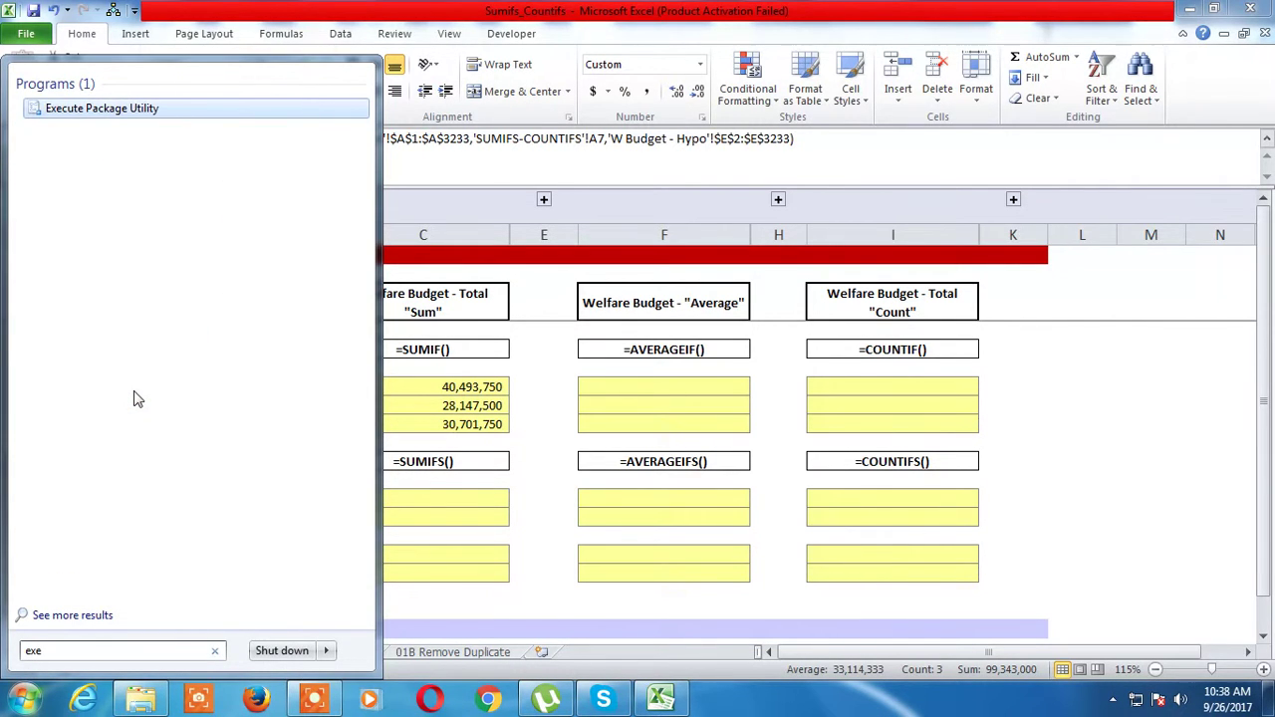
text(cel)
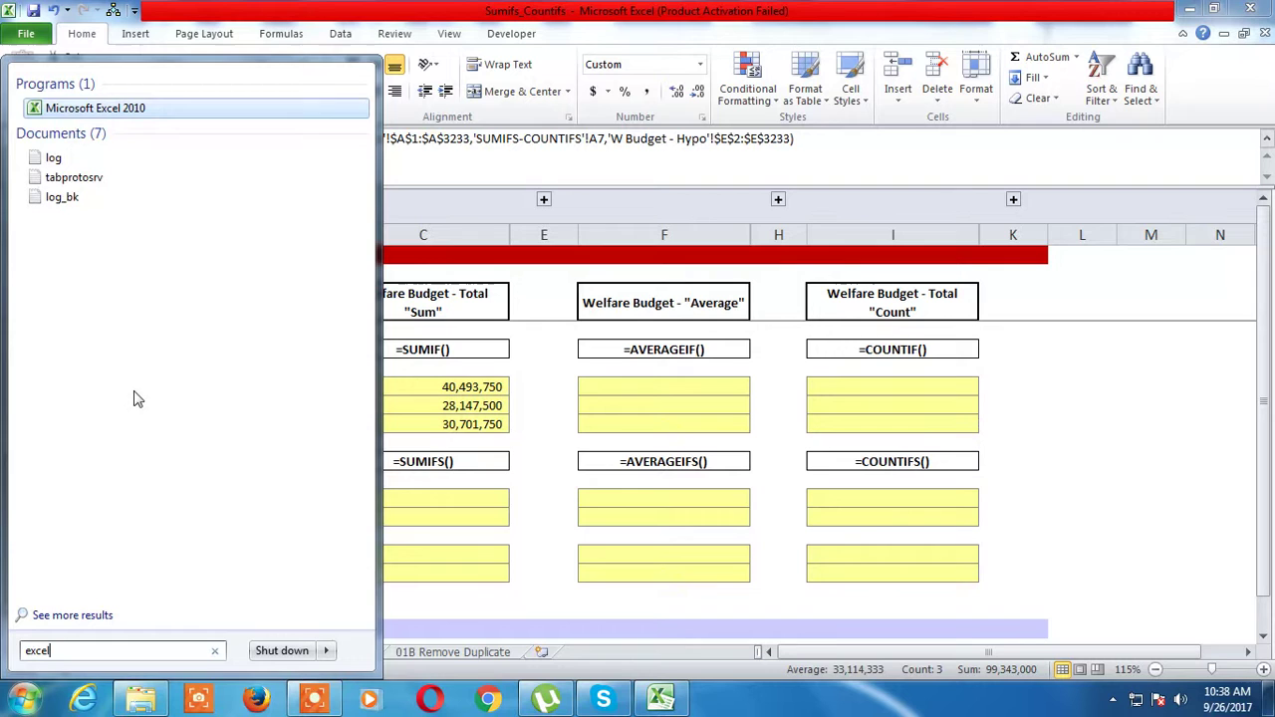
click(311, 699)
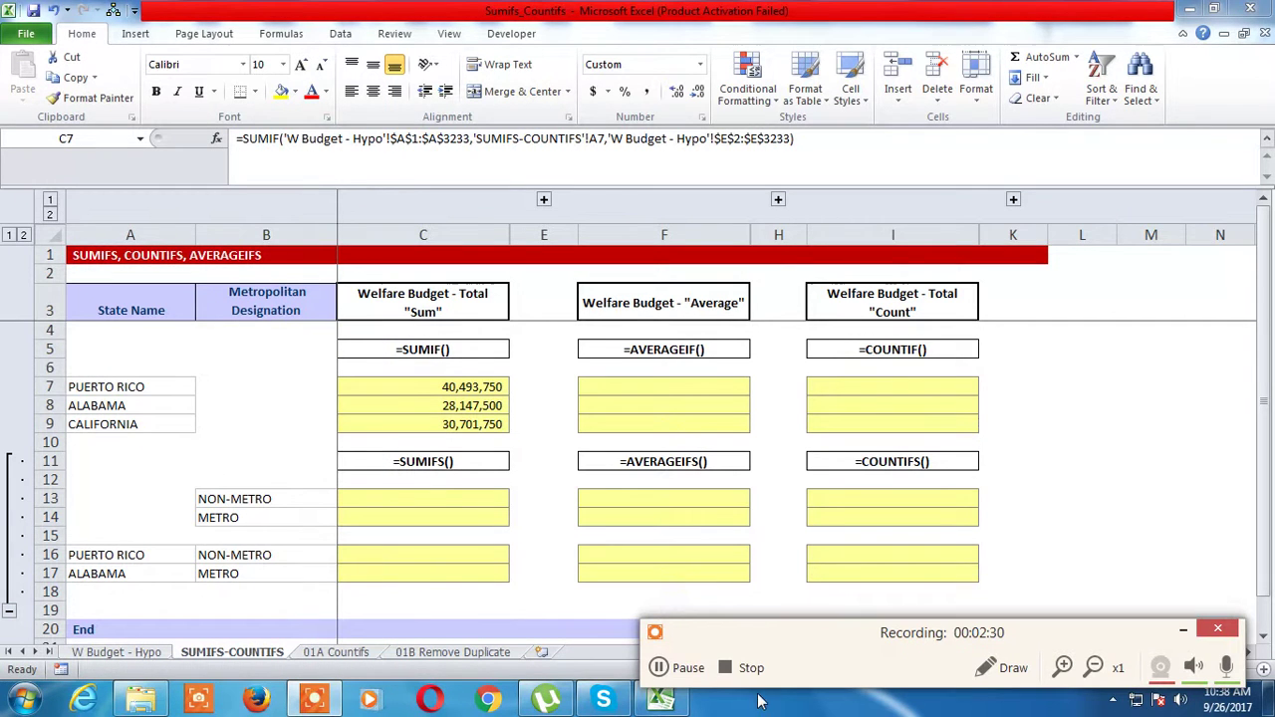
Step: In C7, begin a new SUMIF over states A2:A3233 with PUERTO RICO (A7) as criterion
click(661, 669)
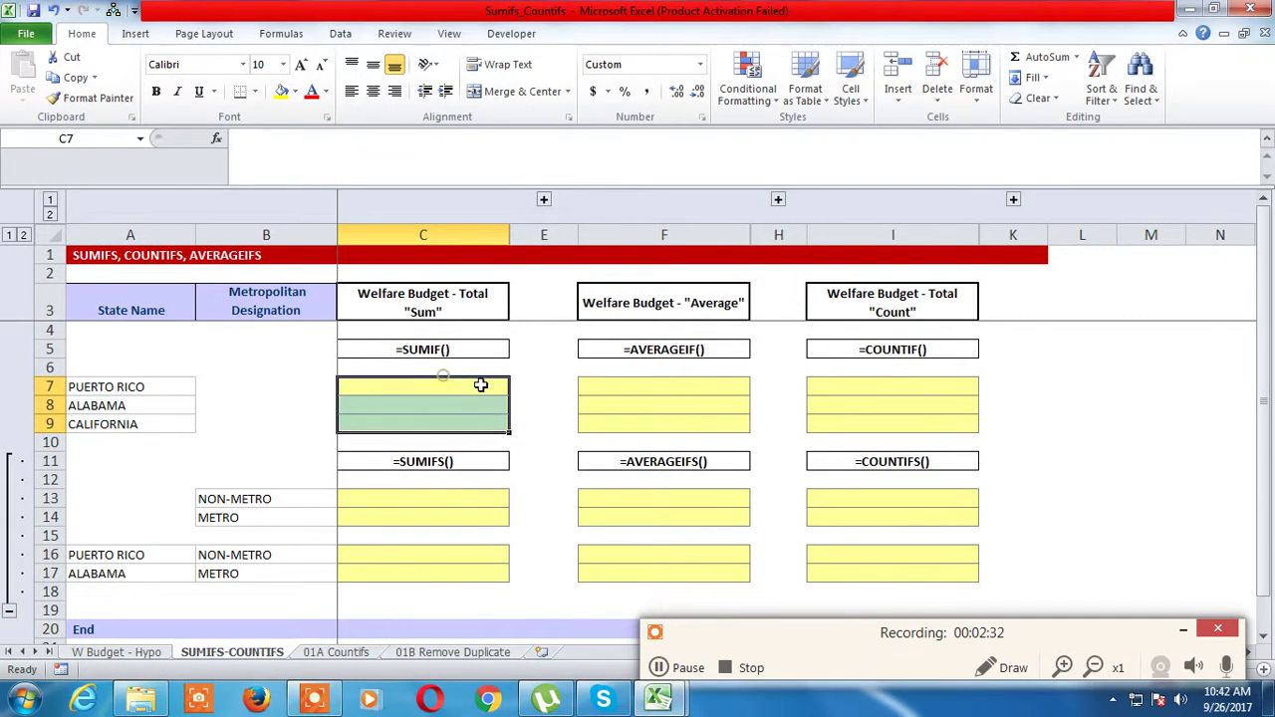
click(480, 385)
text(=sumif)
key(Tab)
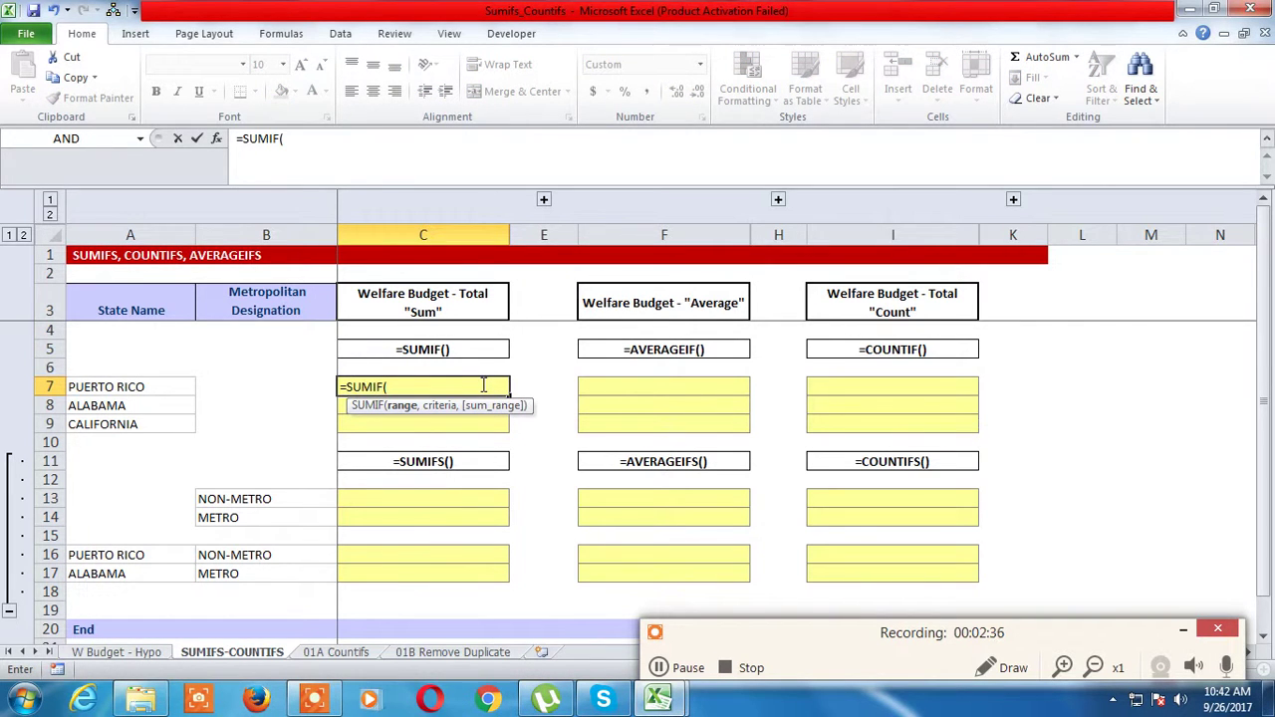
click(117, 653)
click(88, 533)
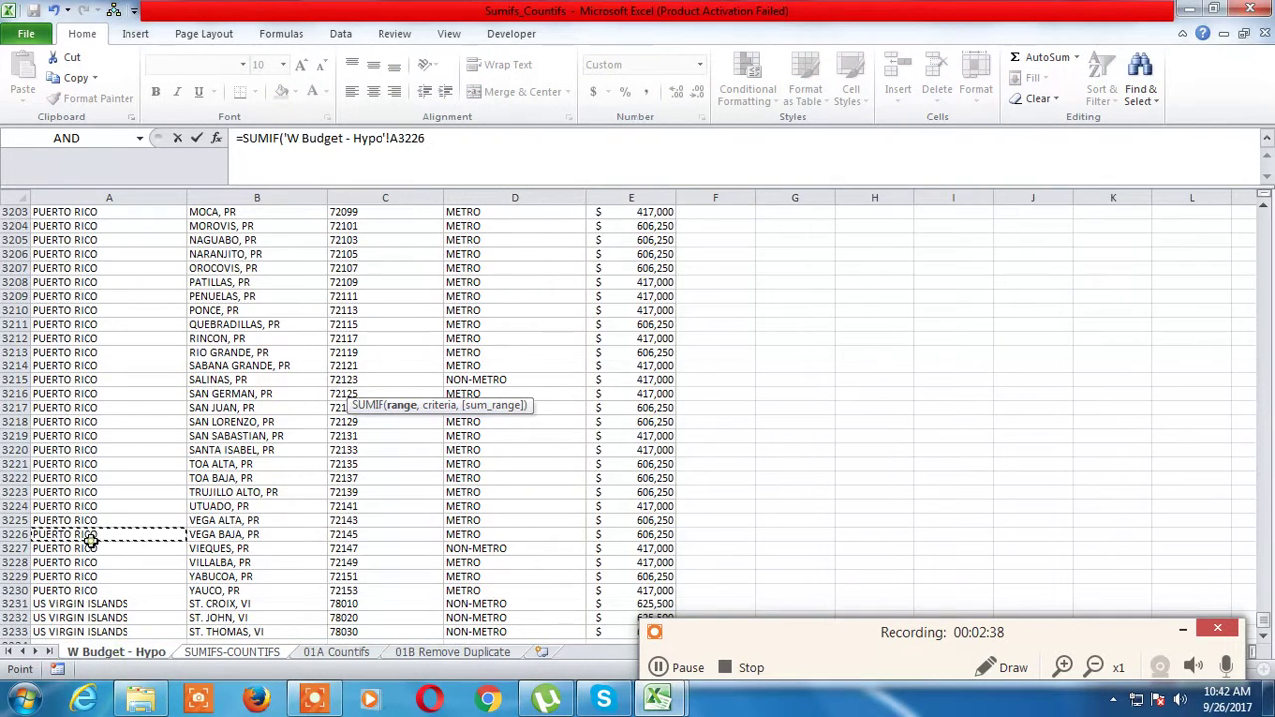
key(ctrl+Up)
key(Down)
key(ctrl+shift+Down)
text(,)
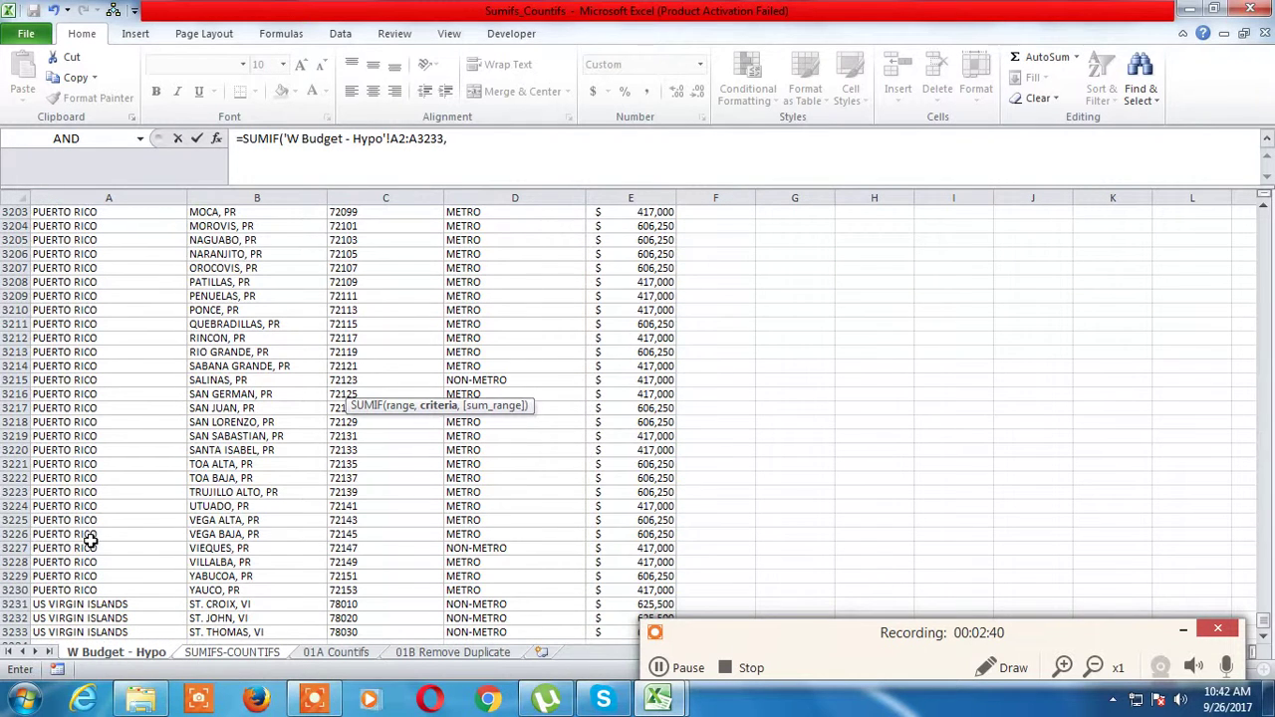
click(249, 655)
click(121, 387)
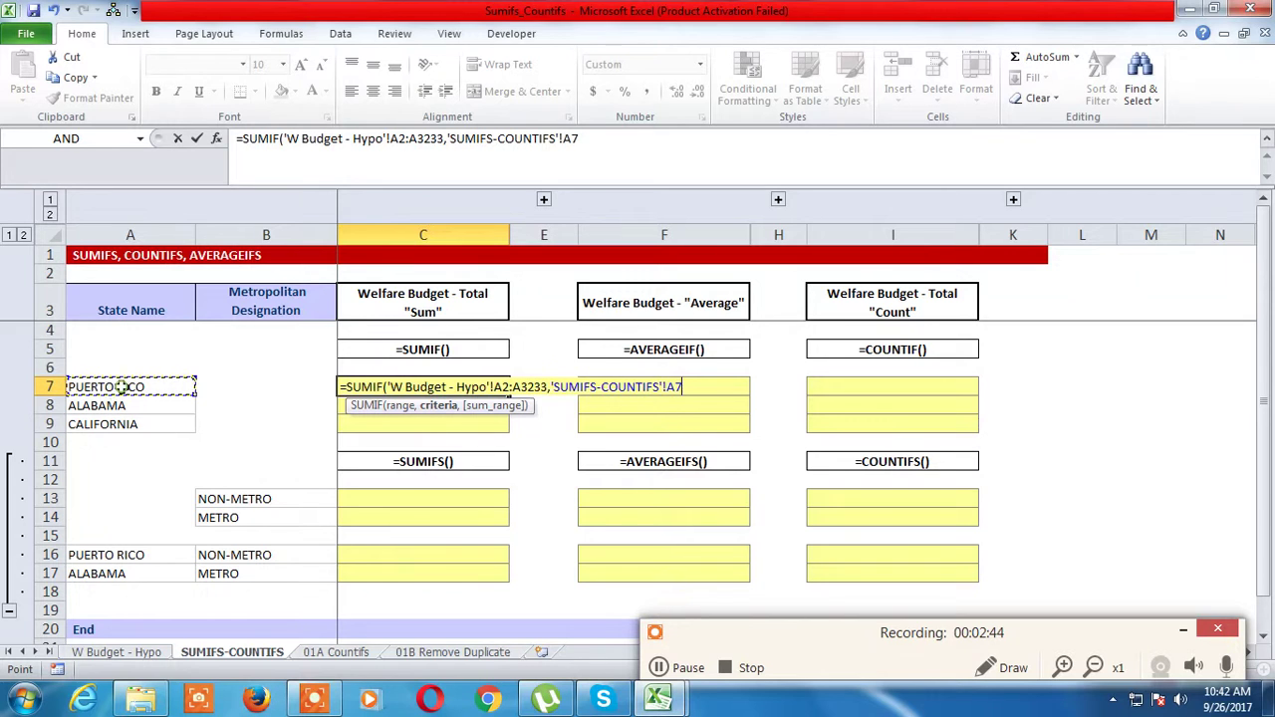
text(,)
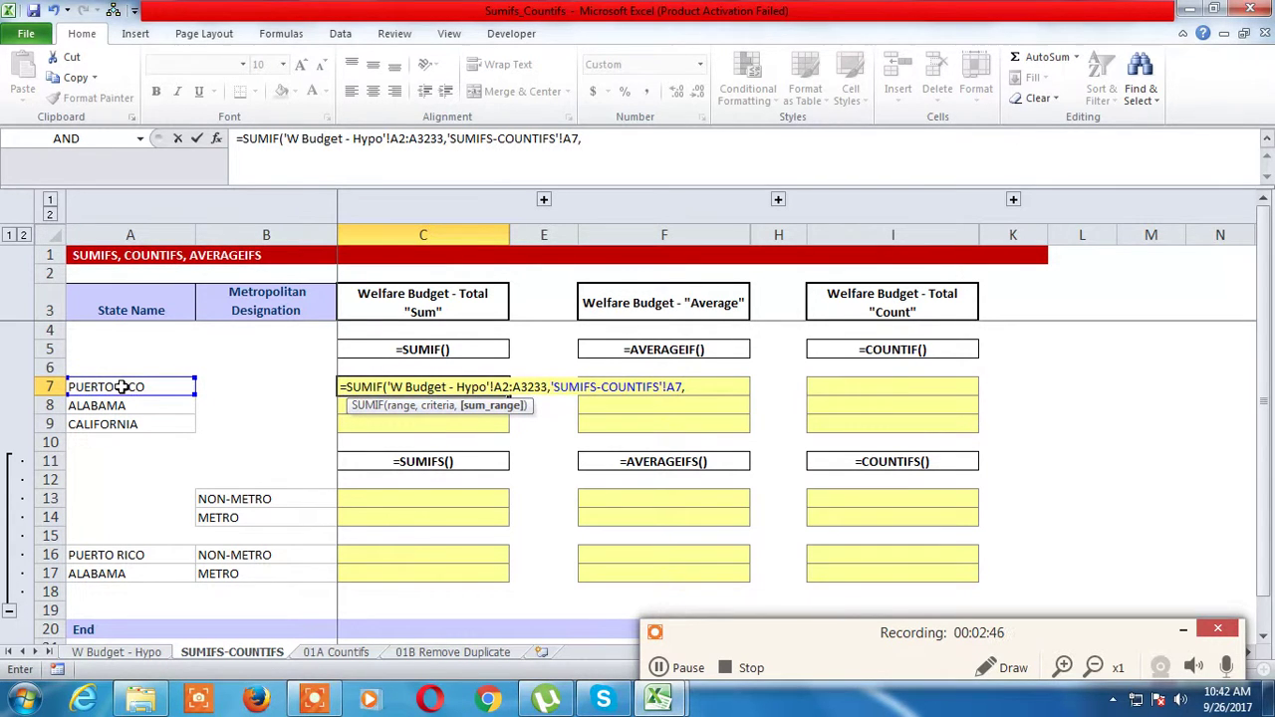
Step: Add Welfare Budget E2:E3233 as the sum range, giving 40,285,250
click(118, 653)
click(631, 450)
key(ctrl+Up)
key(ctrl+shift+Down)
key(Return)
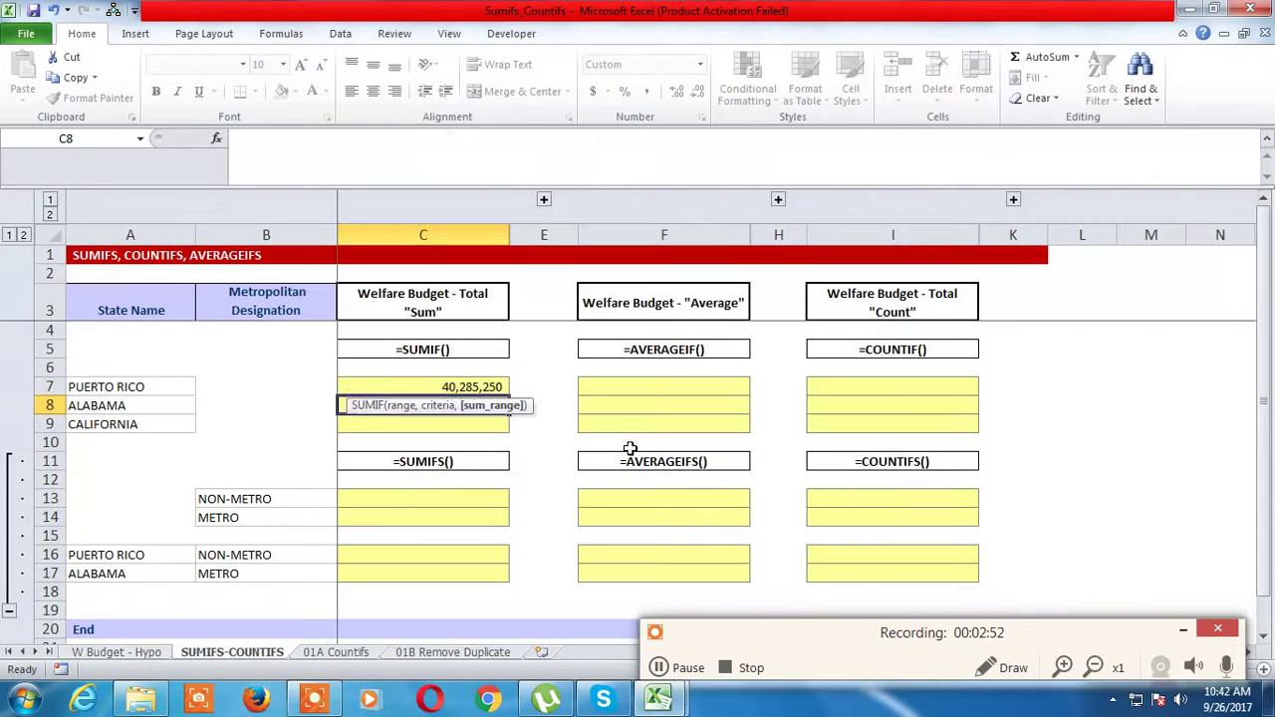
Step: Make both ranges absolute and fill the formula down to C9 for Alabama (27,939,000) and California (31,014,500)
key(F2)
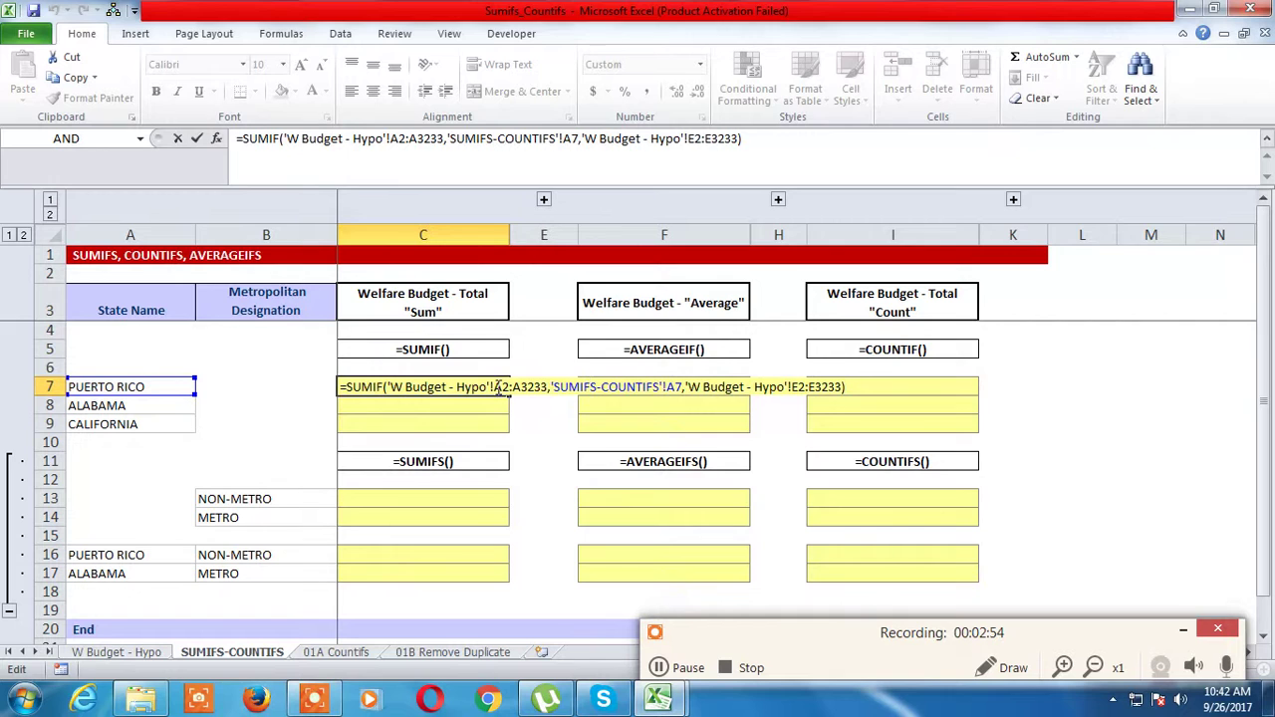
click(494, 386)
click(401, 407)
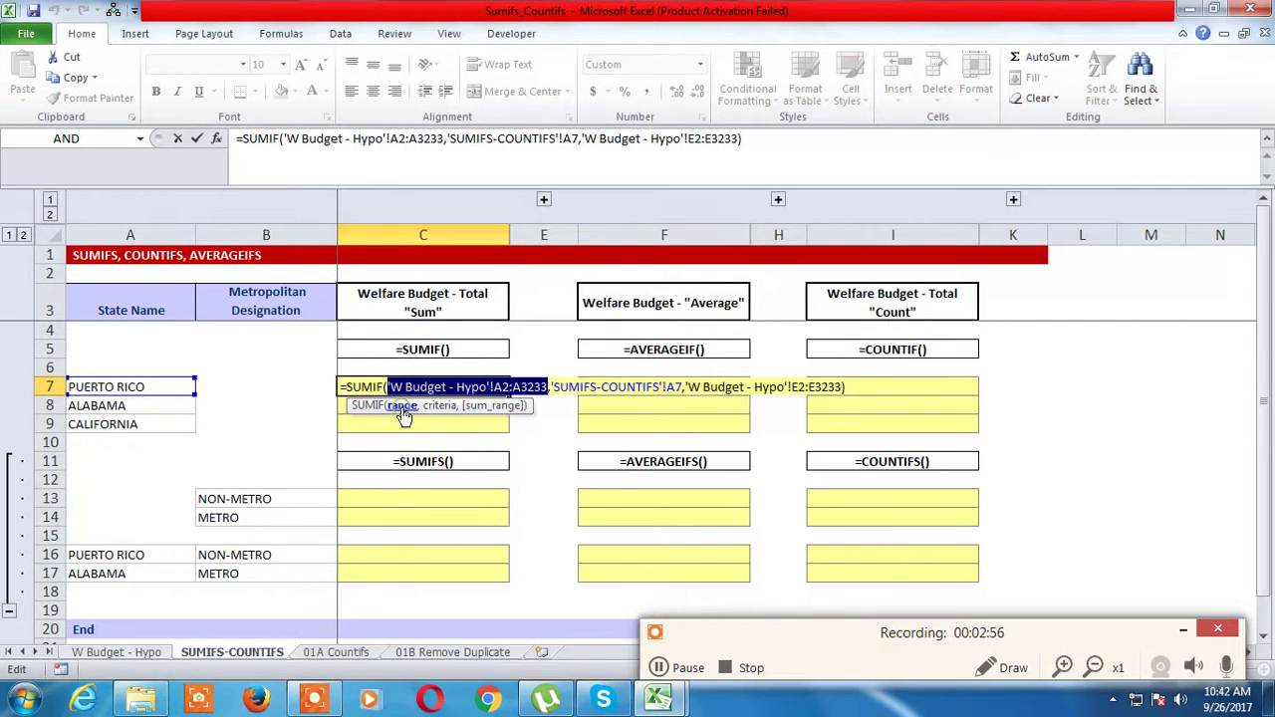
key(F4)
click(485, 406)
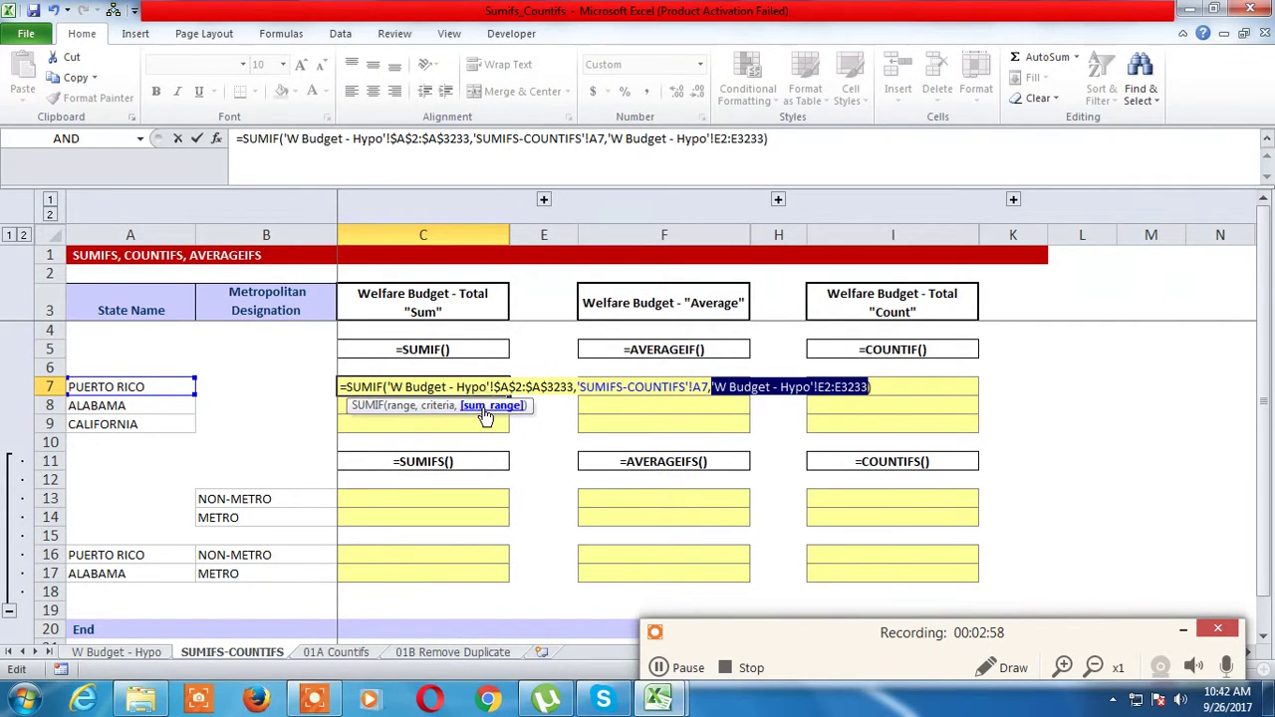
key(F4)
key(Return)
key(Up)
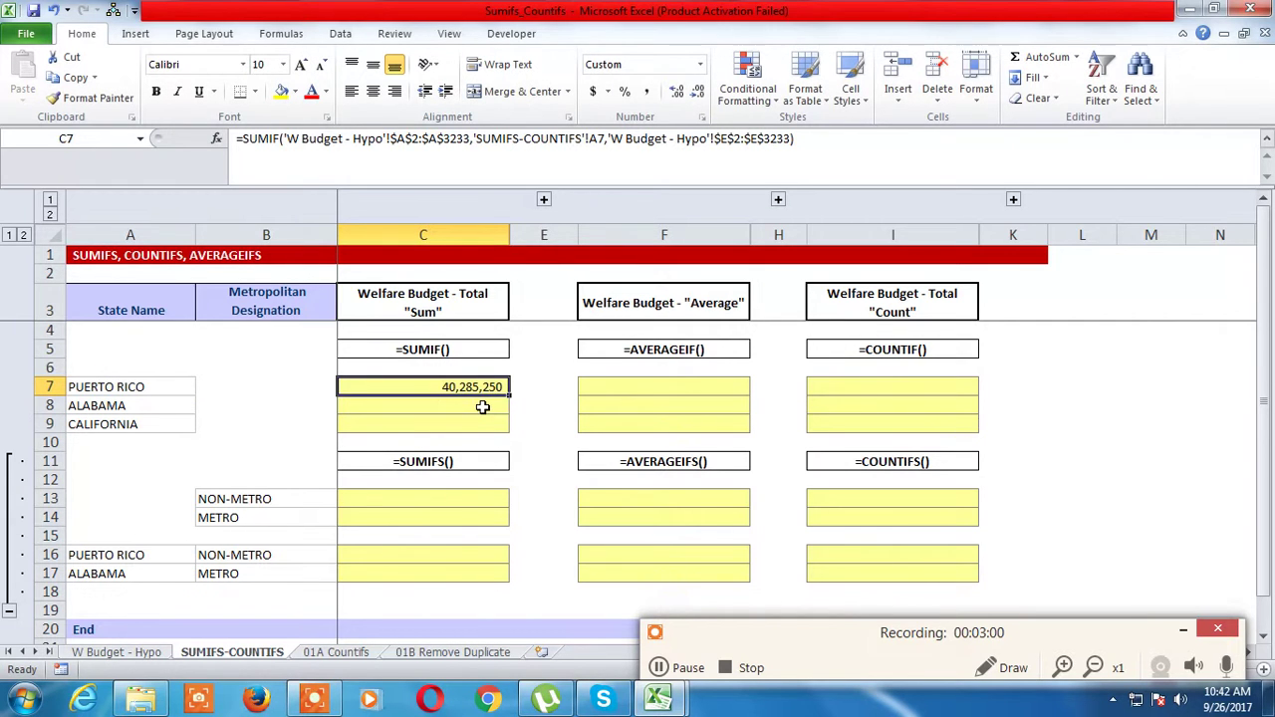
key(shift+Down)
key(shift+Down)
key(ctrl+d)
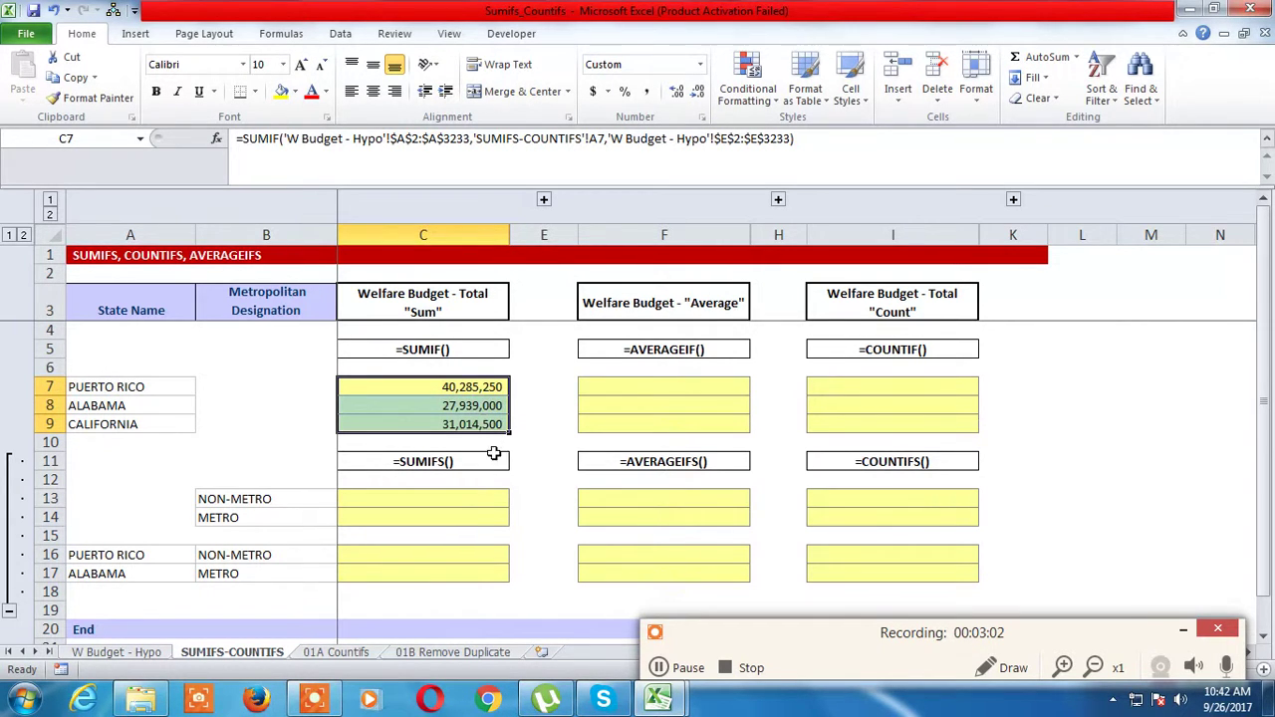
click(415, 494)
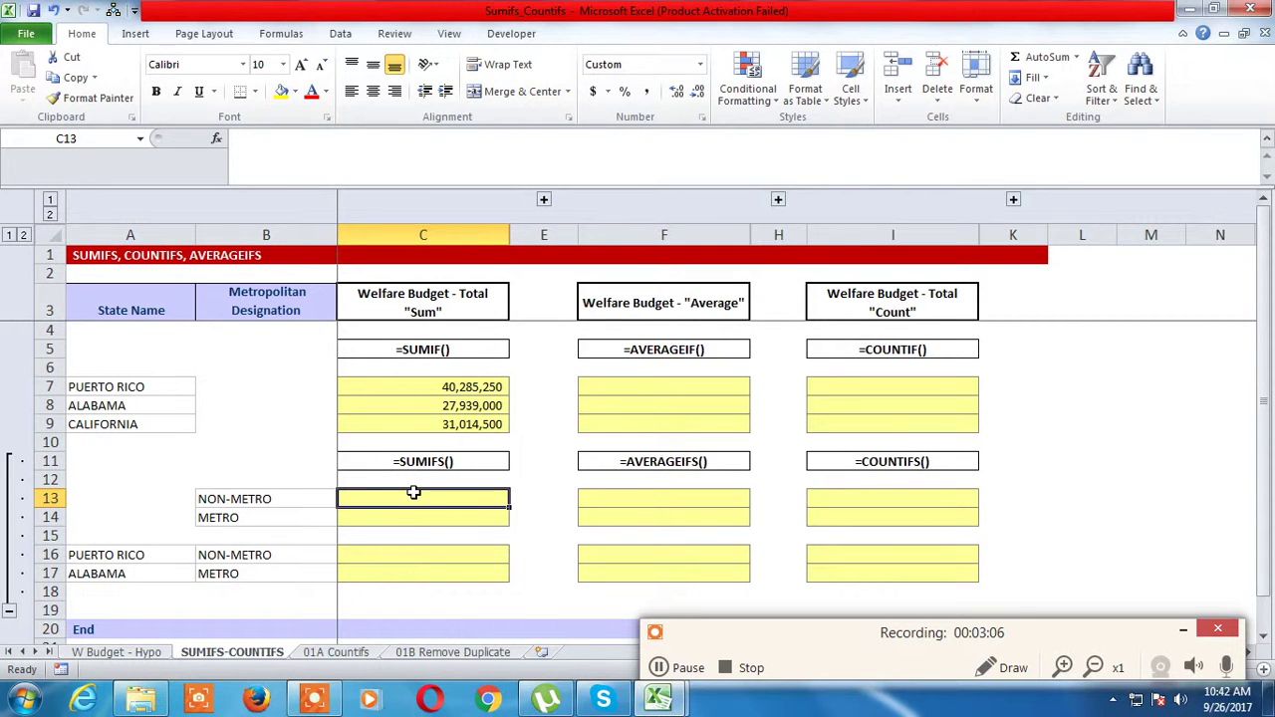
Step: In C13, start a SUMIFS summing Welfare Budget E2:E3233
text(=sumi)
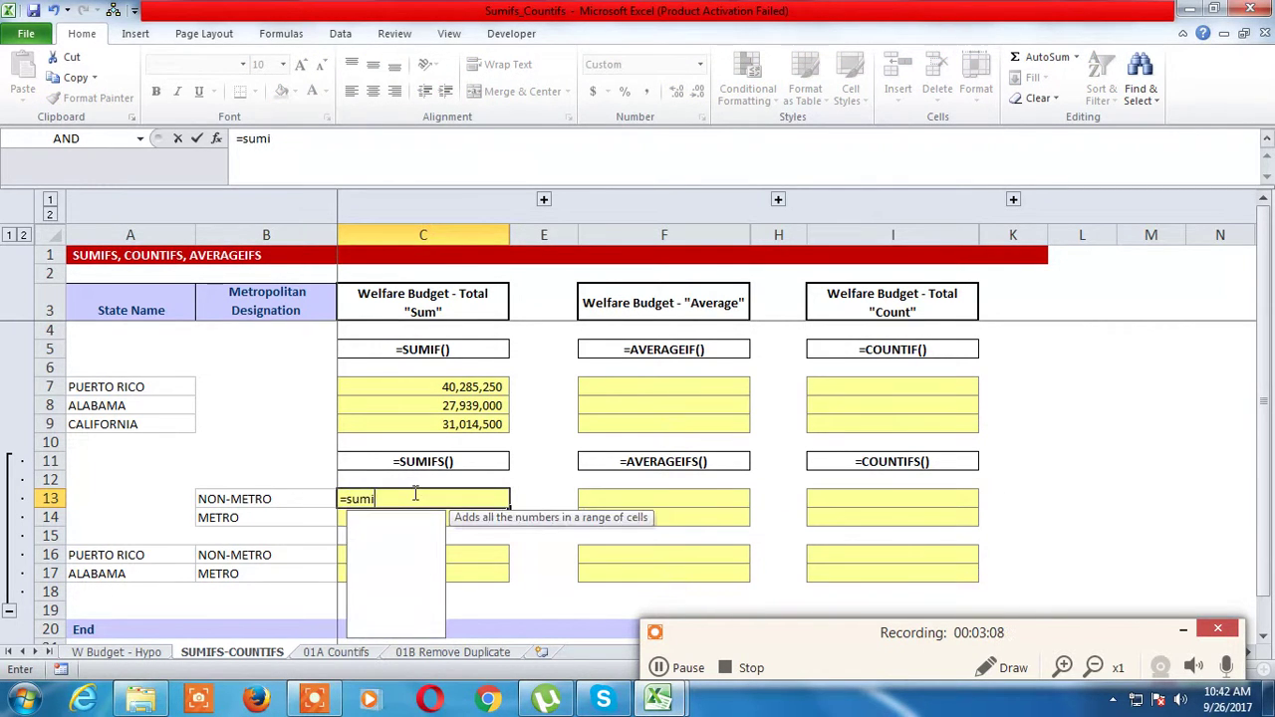
text(fs)
key(Tab)
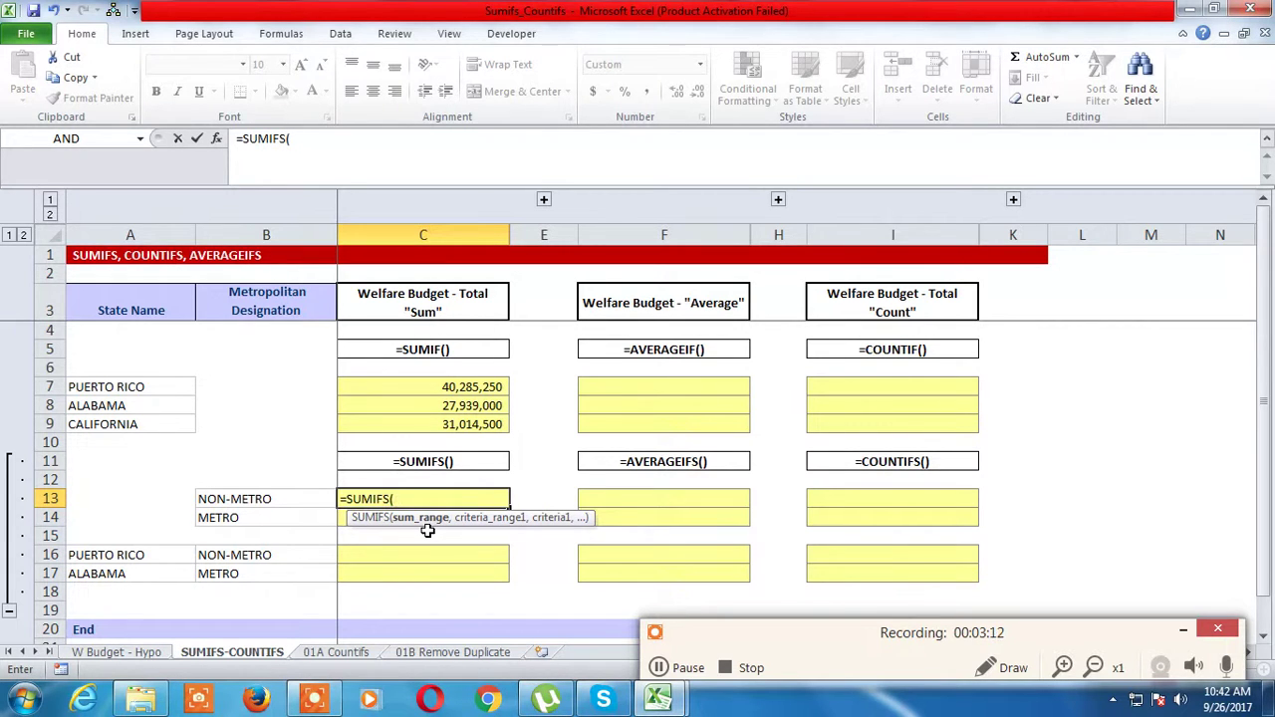
click(130, 654)
click(649, 451)
key(ctrl+Up)
key(Down)
key(ctrl+shift+Down)
text(,)
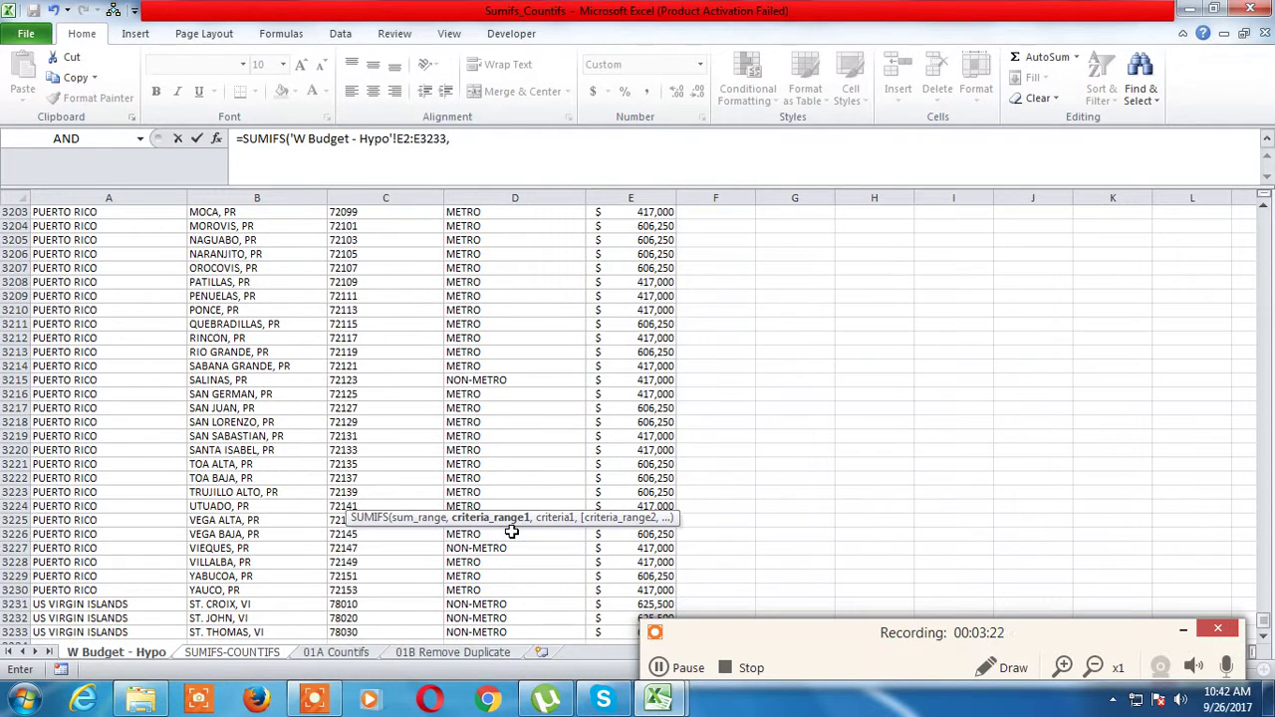
Step: Add designation range D2:D3233 with NON-METRO (B13) as criterion, returning 581,997,000
click(219, 652)
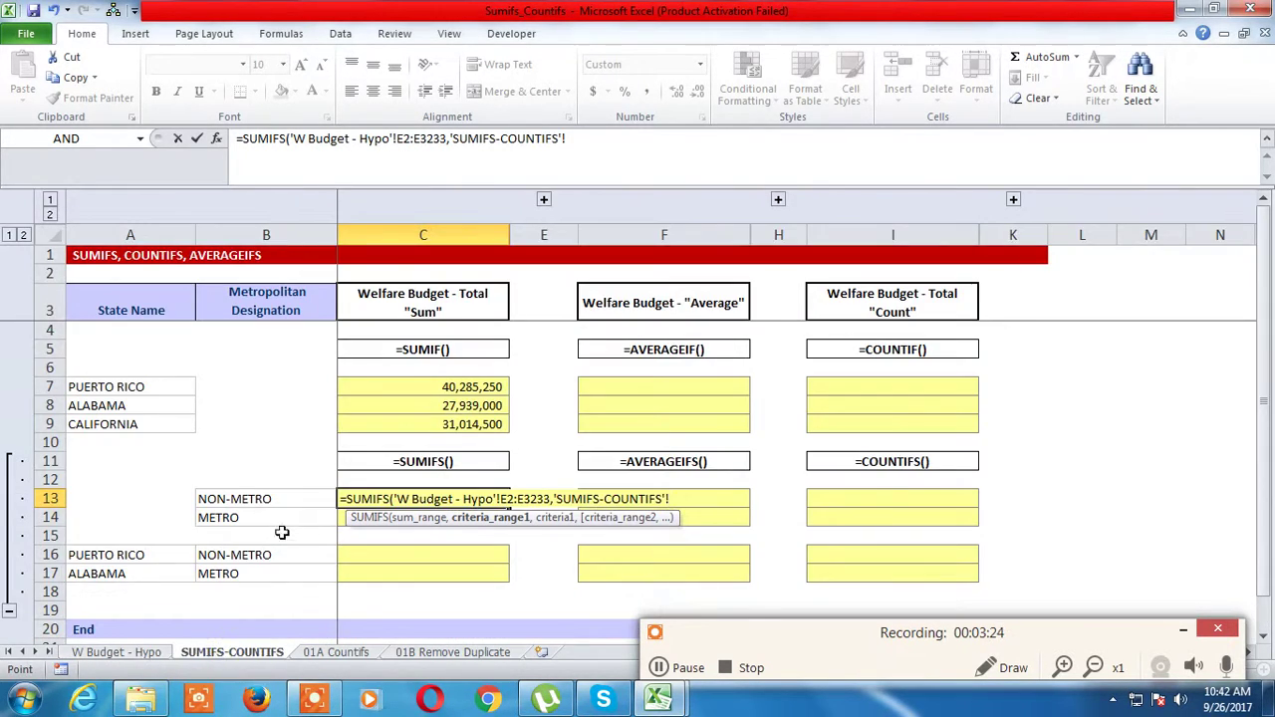
click(140, 653)
click(256, 450)
key(Right)
key(Right)
key(ctrl+Up)
key(Down)
key(ctrl+shift+Down)
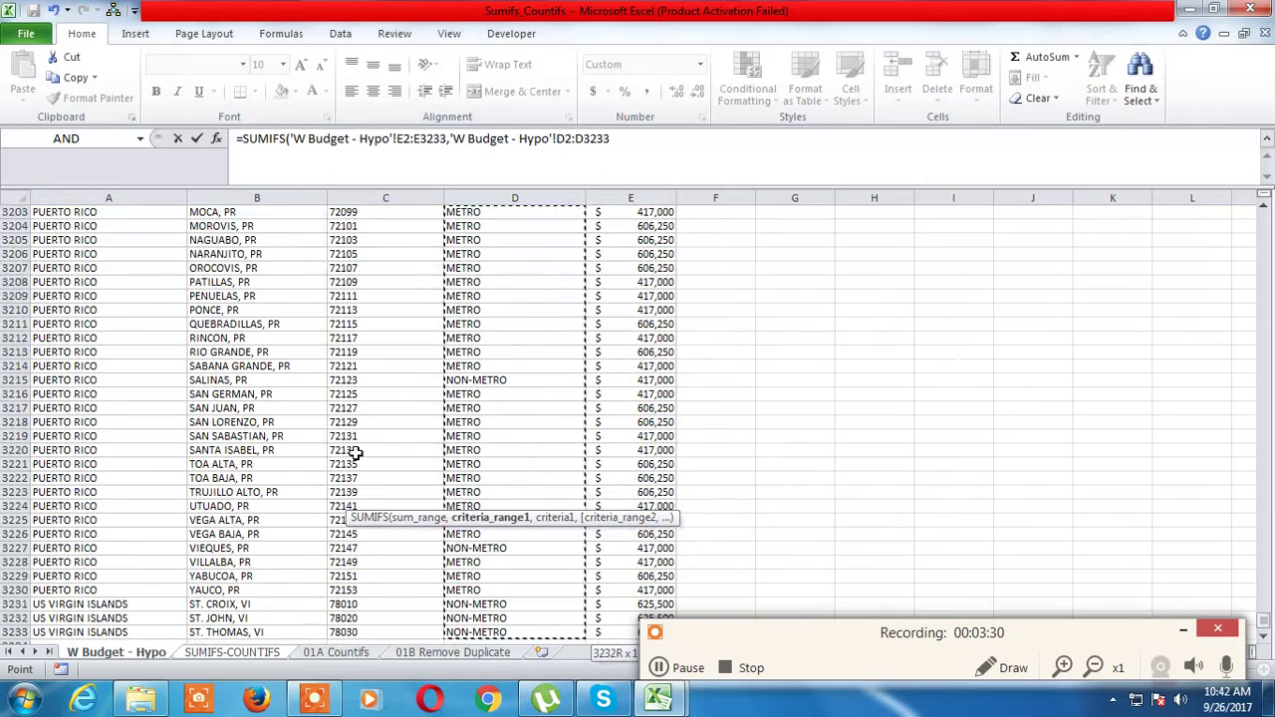
text(,)
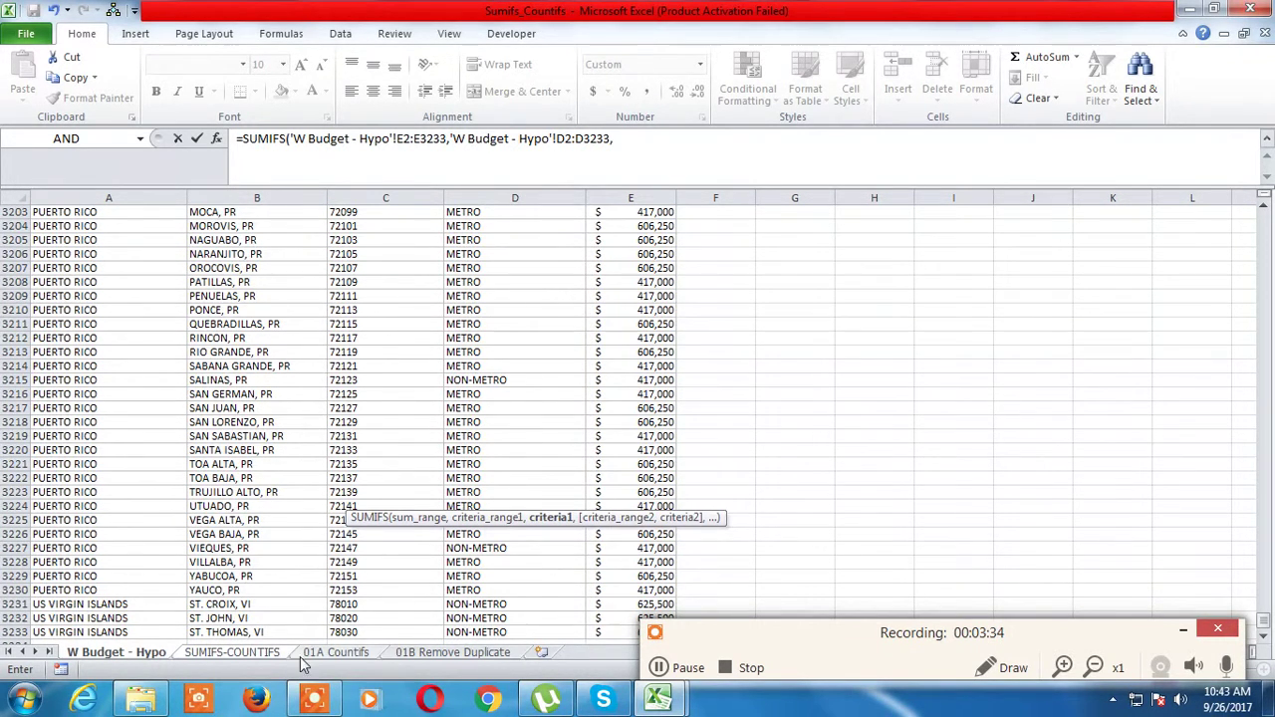
click(234, 658)
click(251, 499)
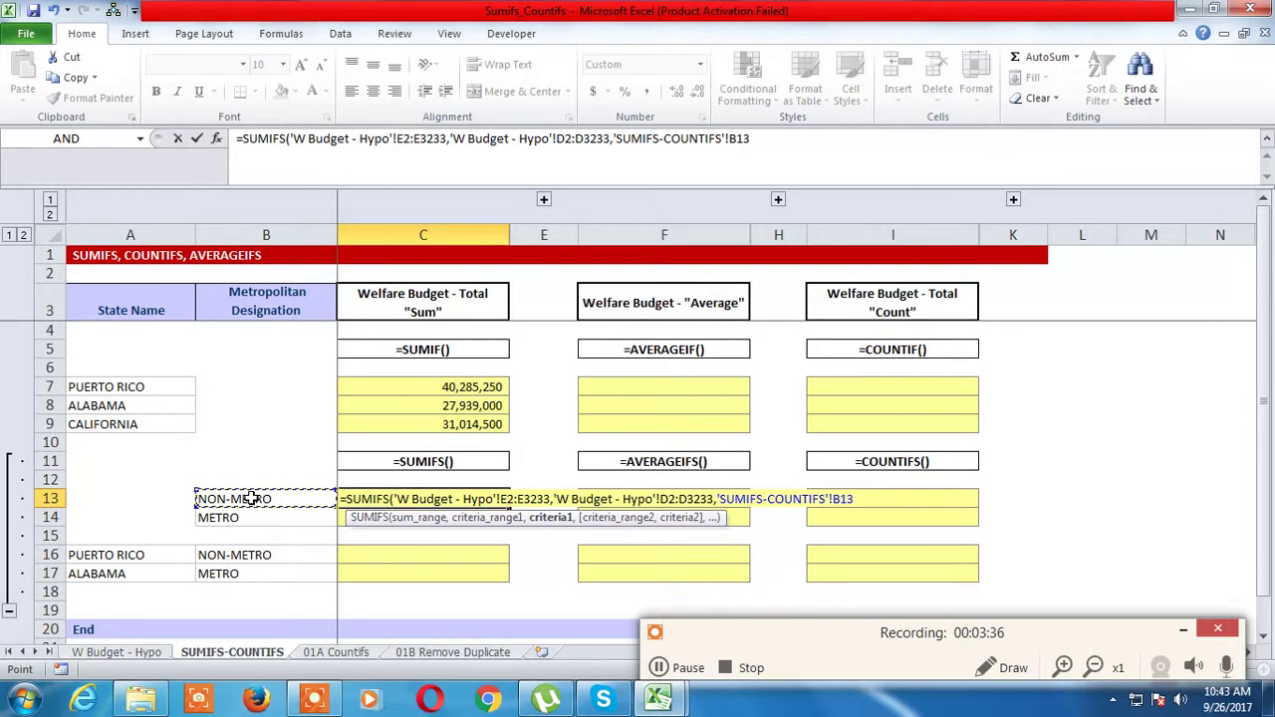
key(Return)
key(Up)
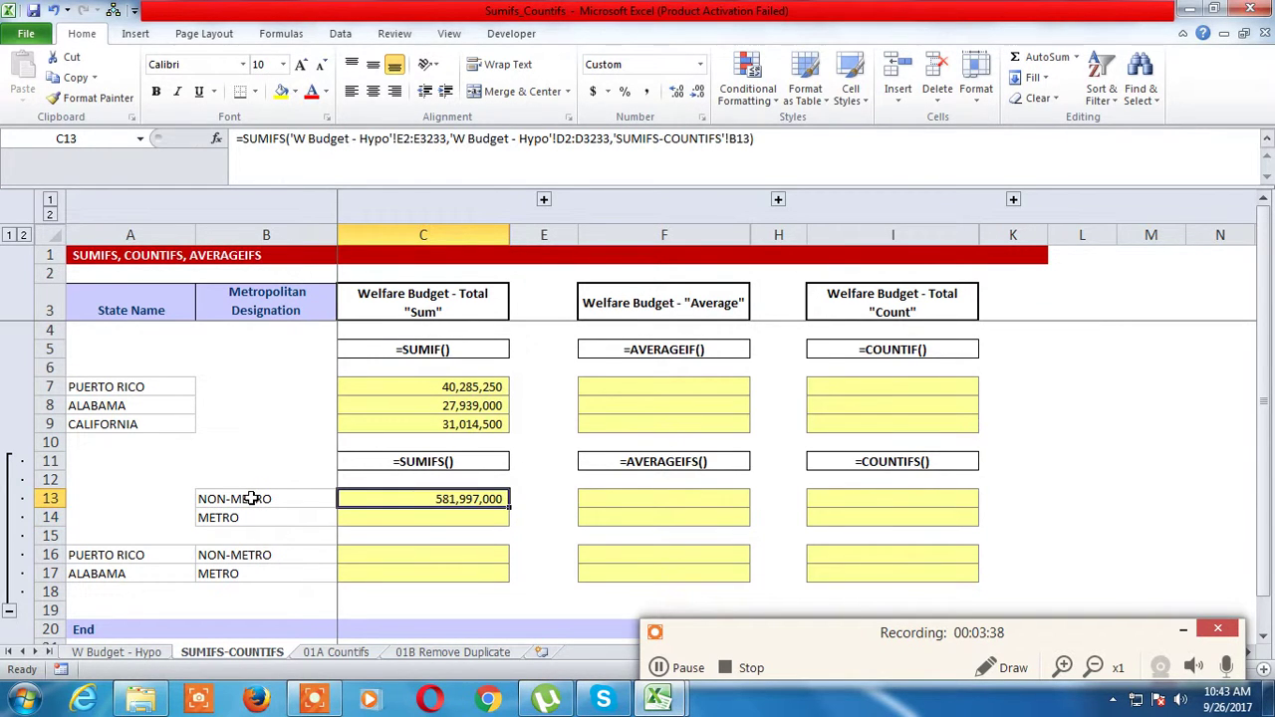
key(shift+Down)
key(shift+Down)
Step: Lock C13's ranges as $E$2:$E$3233 and $D$2:$D$3233, copying down so METRO shows 816,040,750
key(shift+Up)
key(ctrl+d)
key(shift+Up)
key(F2)
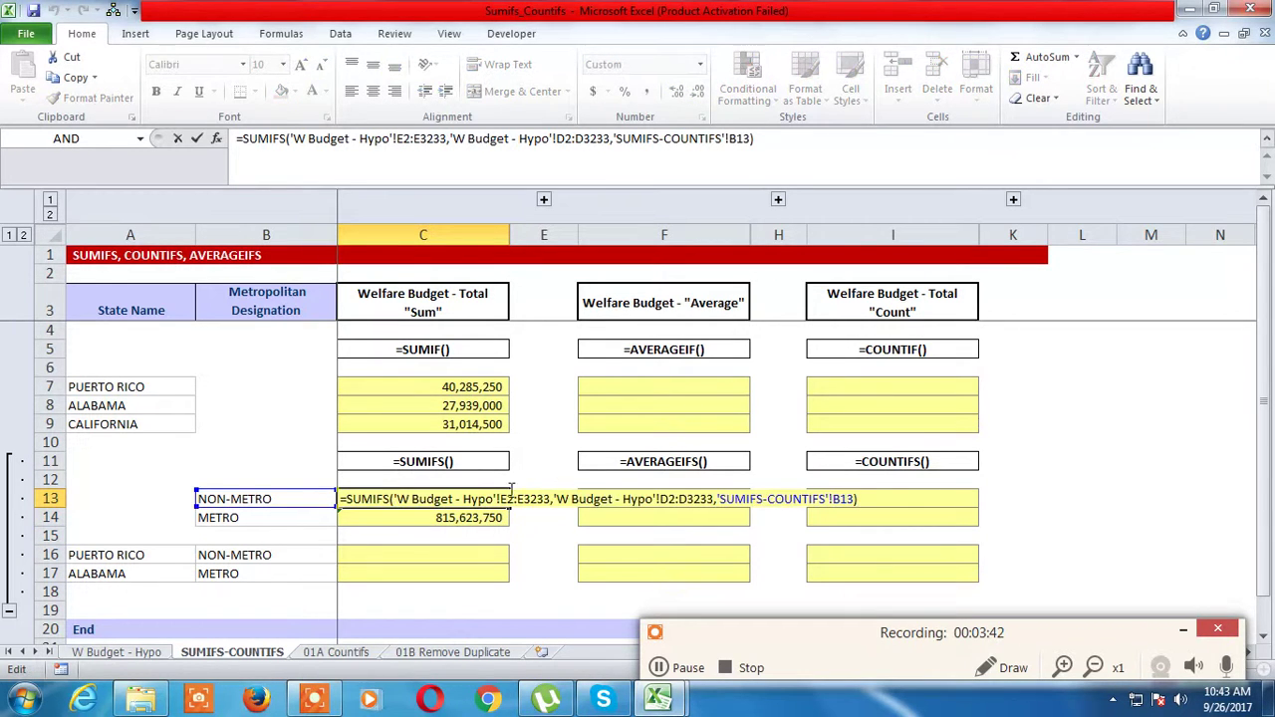
click(430, 528)
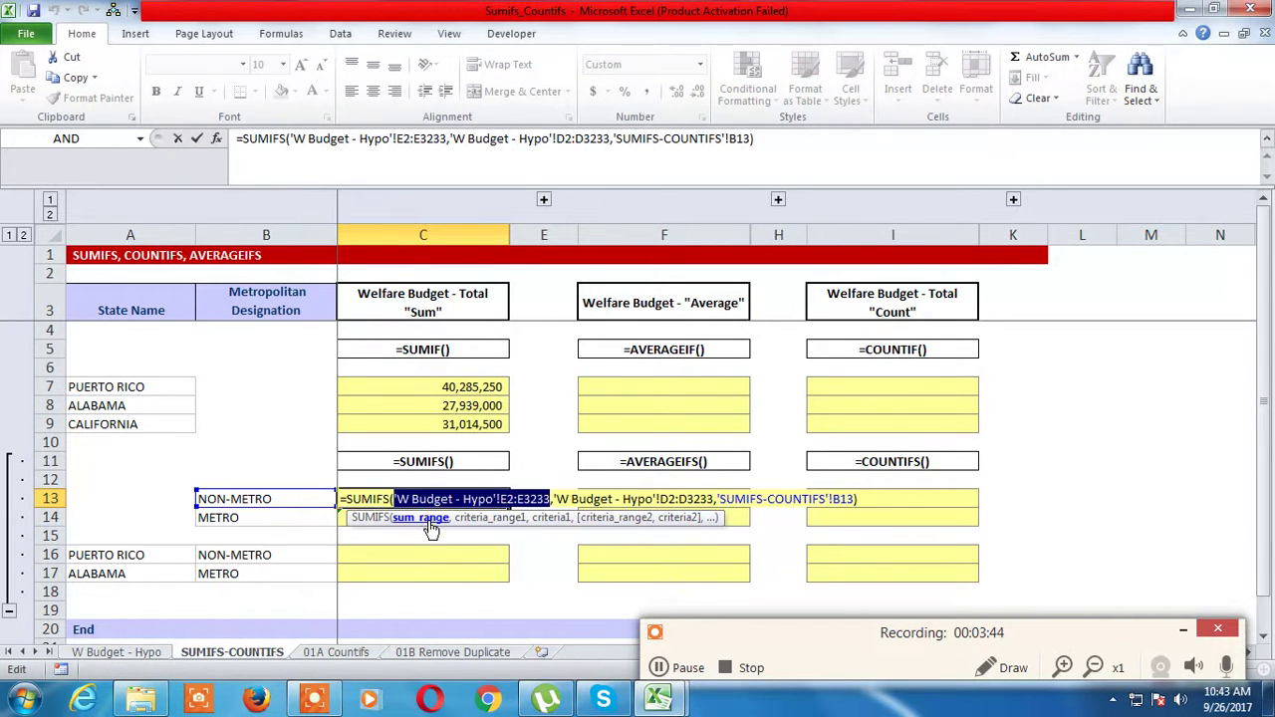
key(F4)
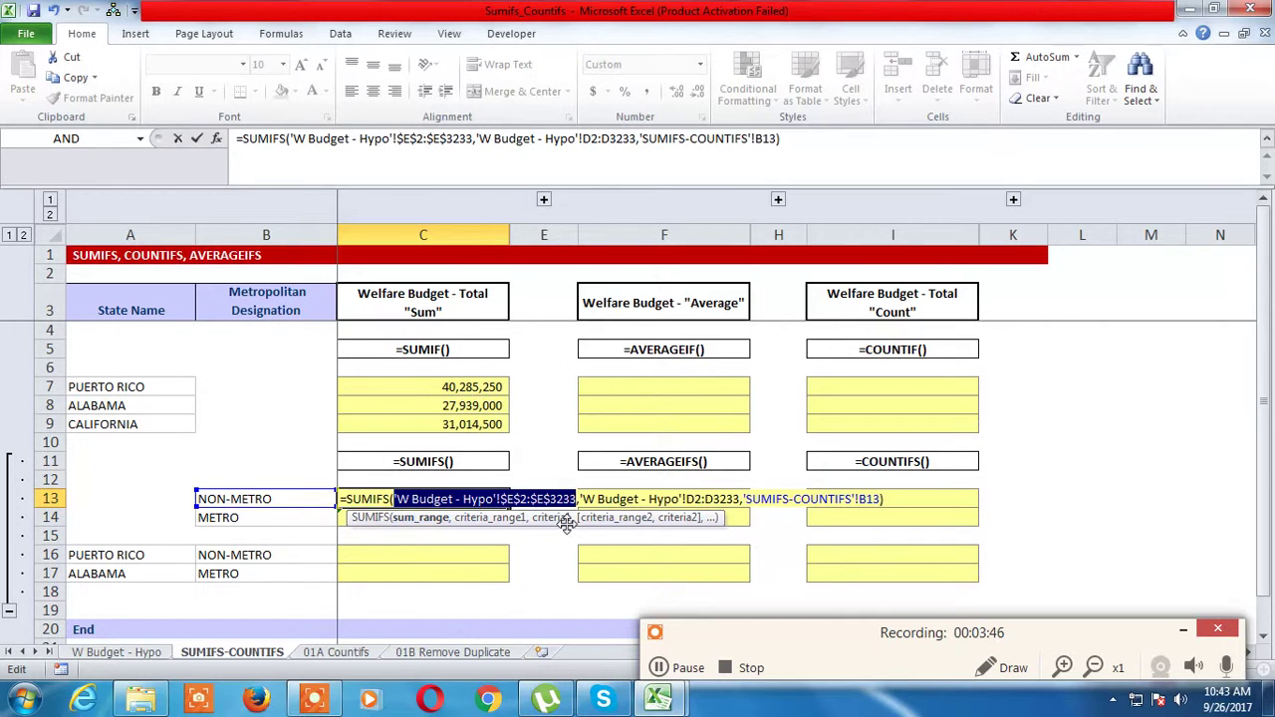
click(510, 524)
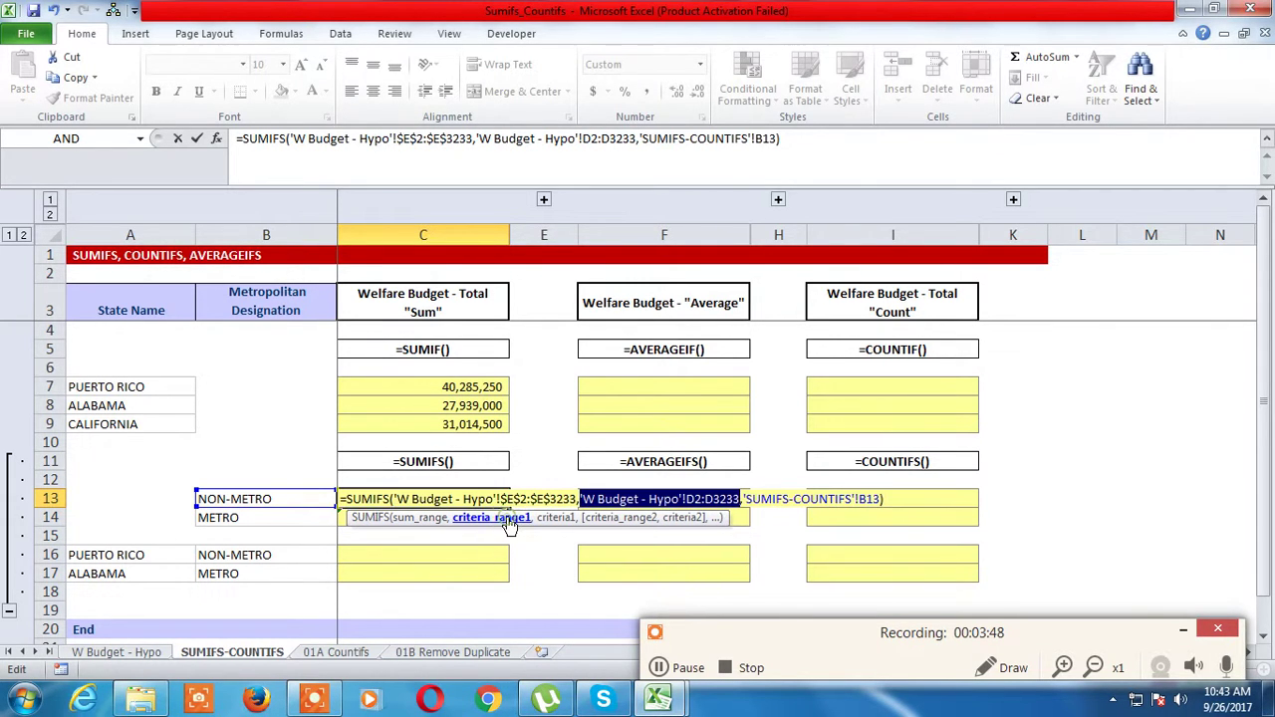
key(F4)
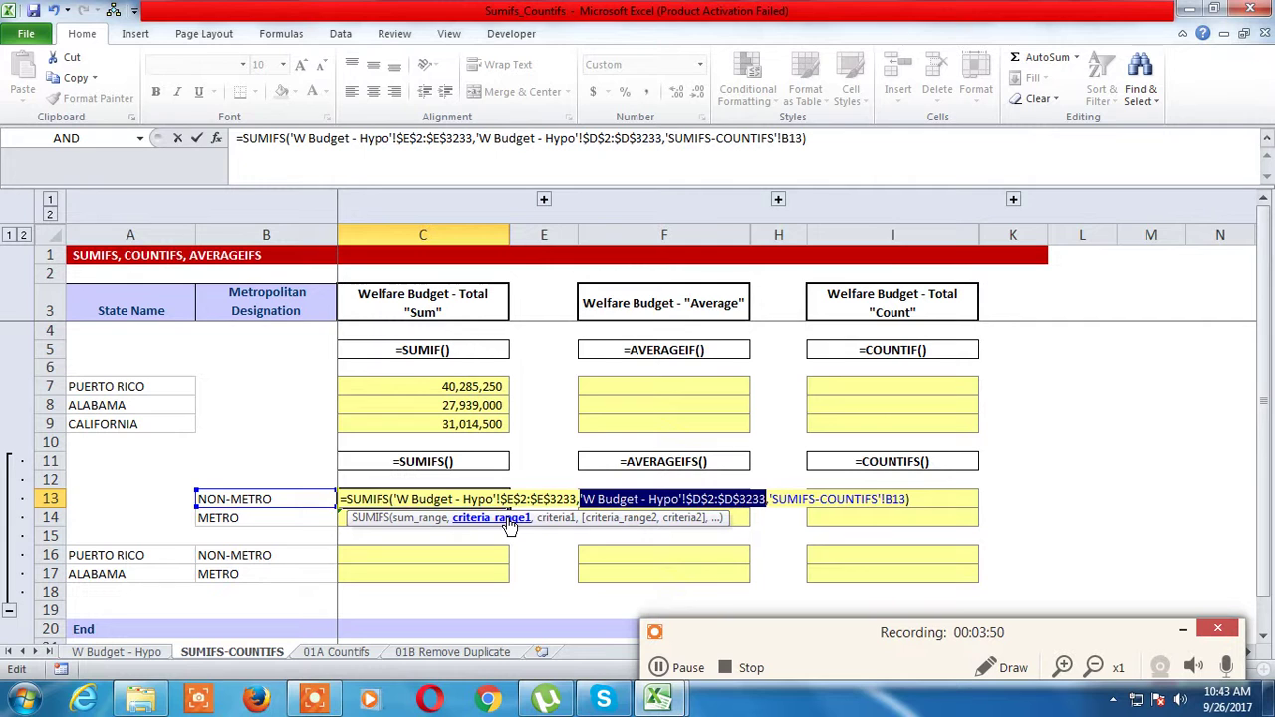
key(Return)
drag(507, 517, 508, 522)
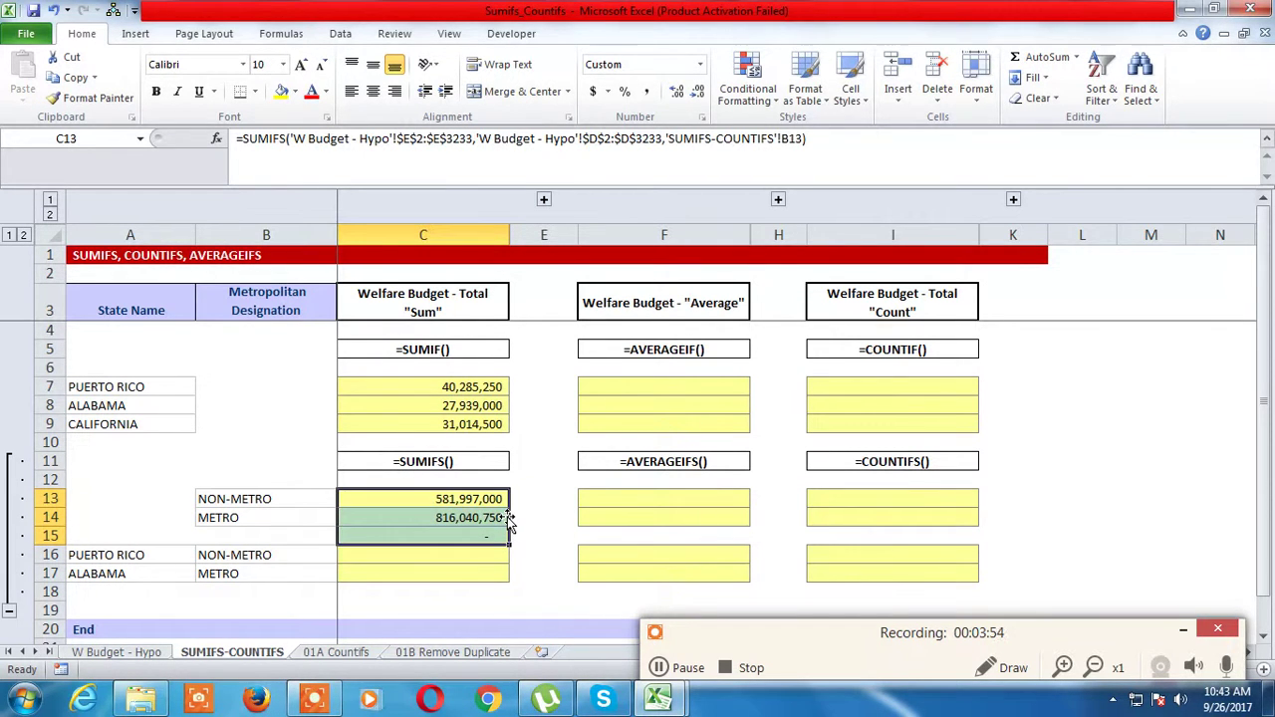
Step: In C16, start a SUMIFS with Welfare Budget E1:E3233 as the sum range
click(418, 555)
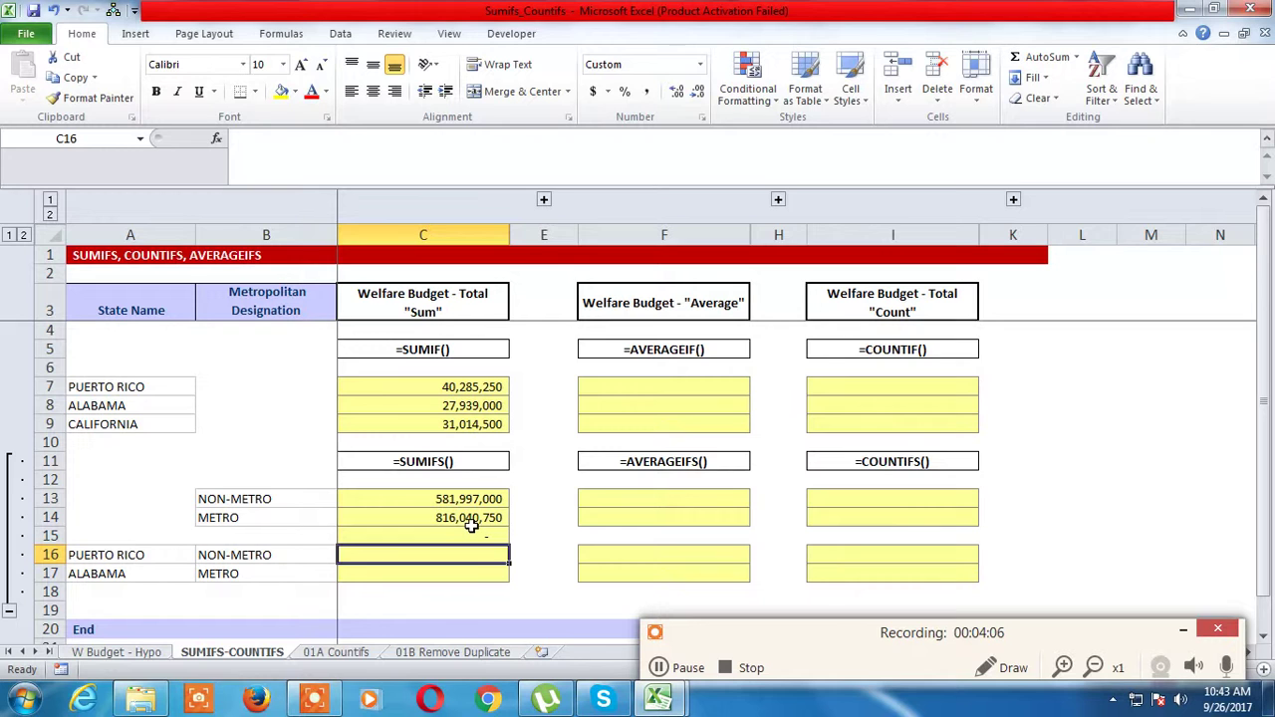
text(=)
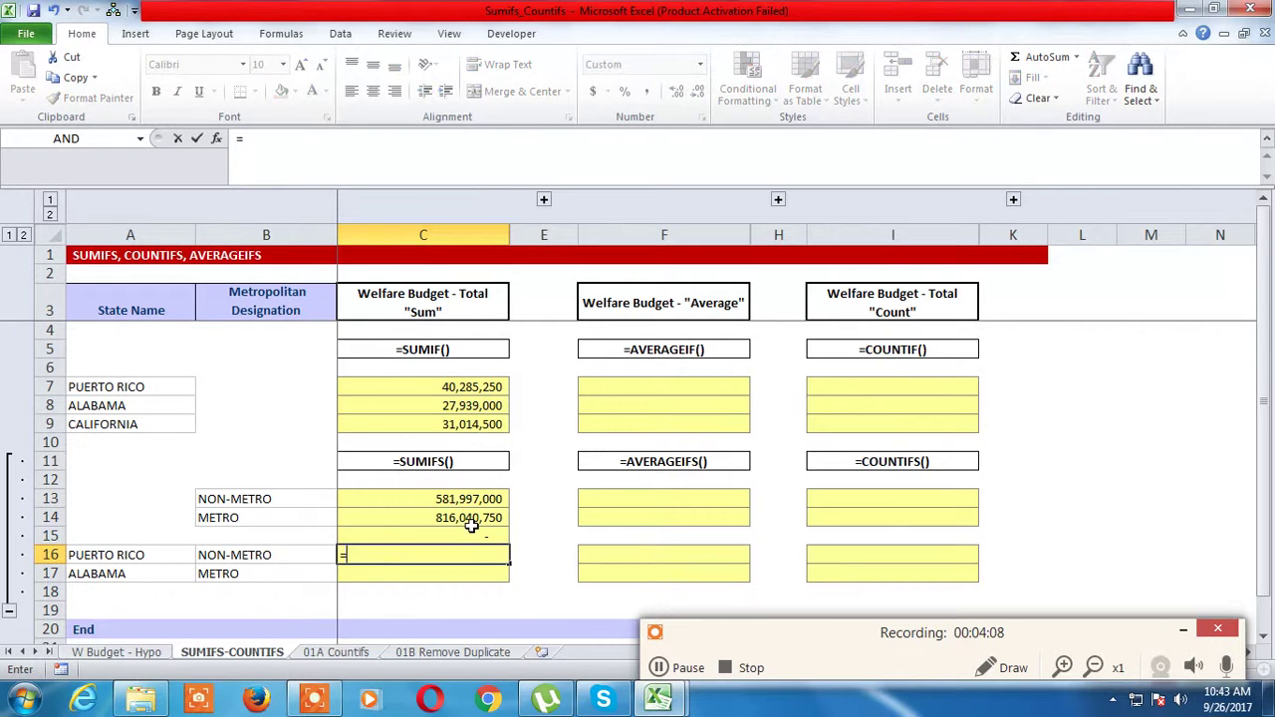
text(sumifs)
key(Tab)
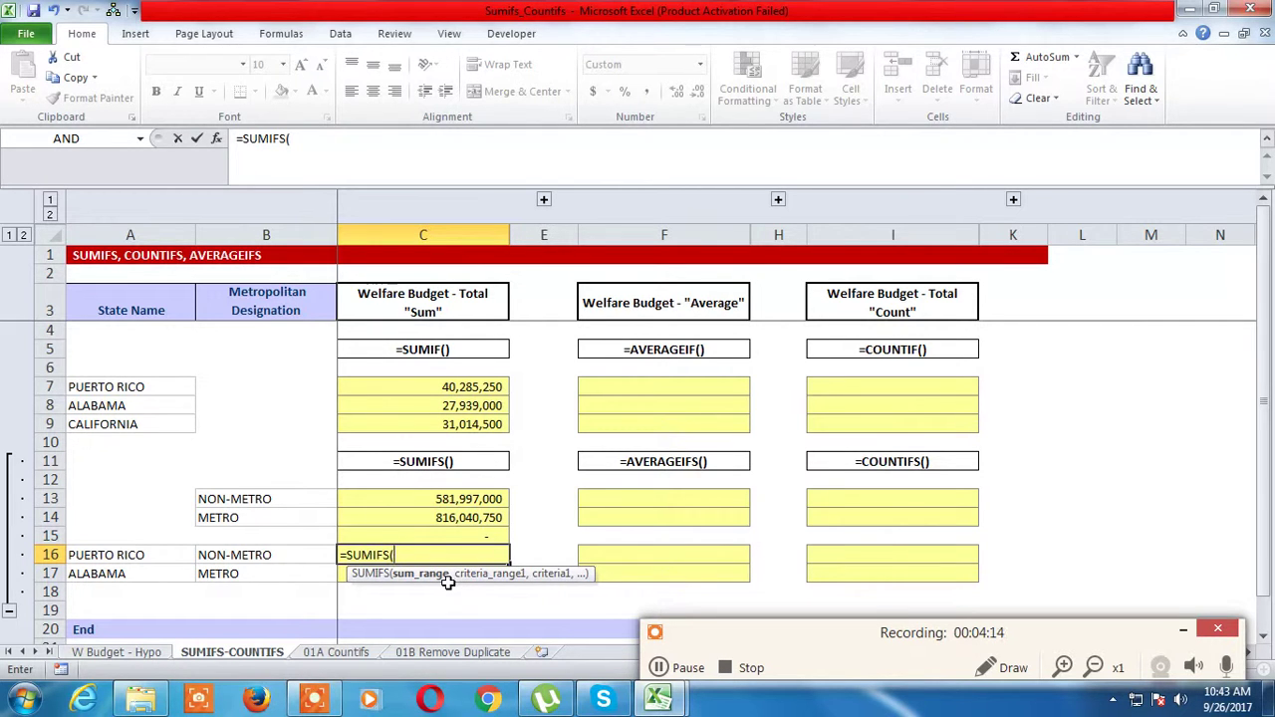
click(132, 654)
click(614, 491)
key(ctrl+Up)
key(ctrl+shift+Down)
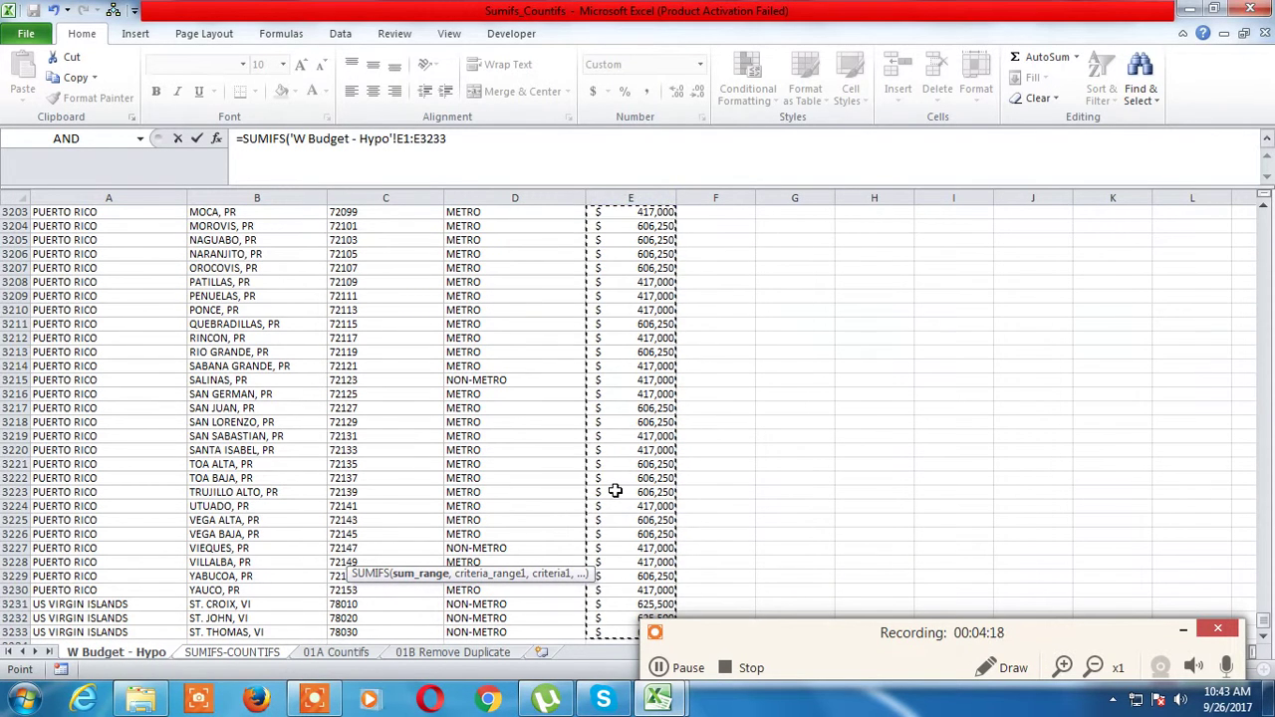
text(,)
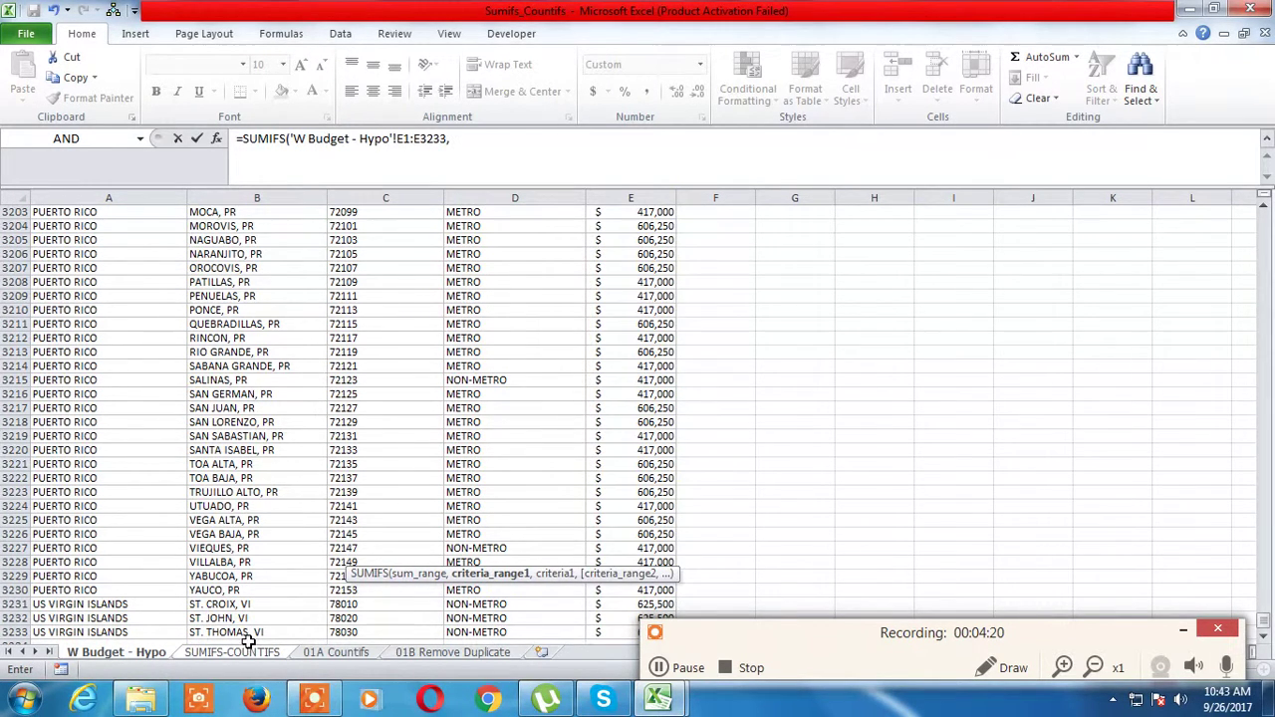
Step: Add state range A2:A3233 with PUERTO RICO (A16) as the first criterion
click(246, 650)
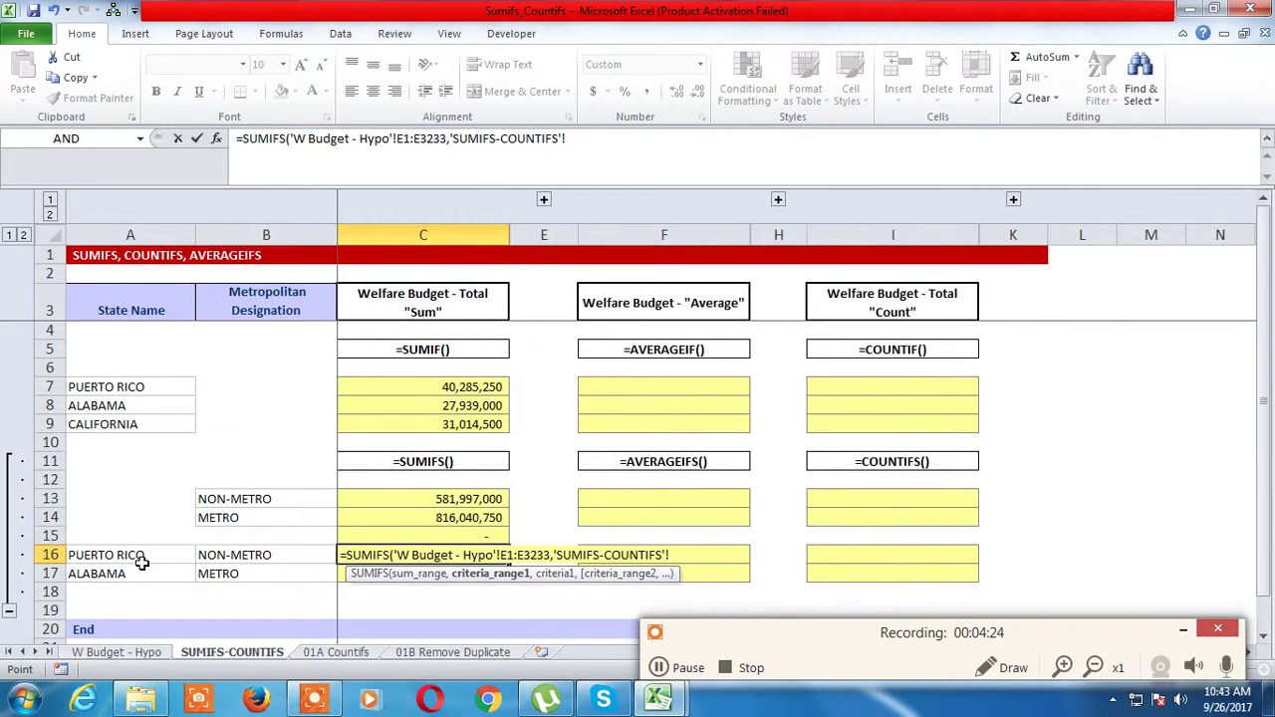
click(137, 652)
click(79, 534)
key(ctrl+Up)
key(Down)
key(ctrl+shift+Down)
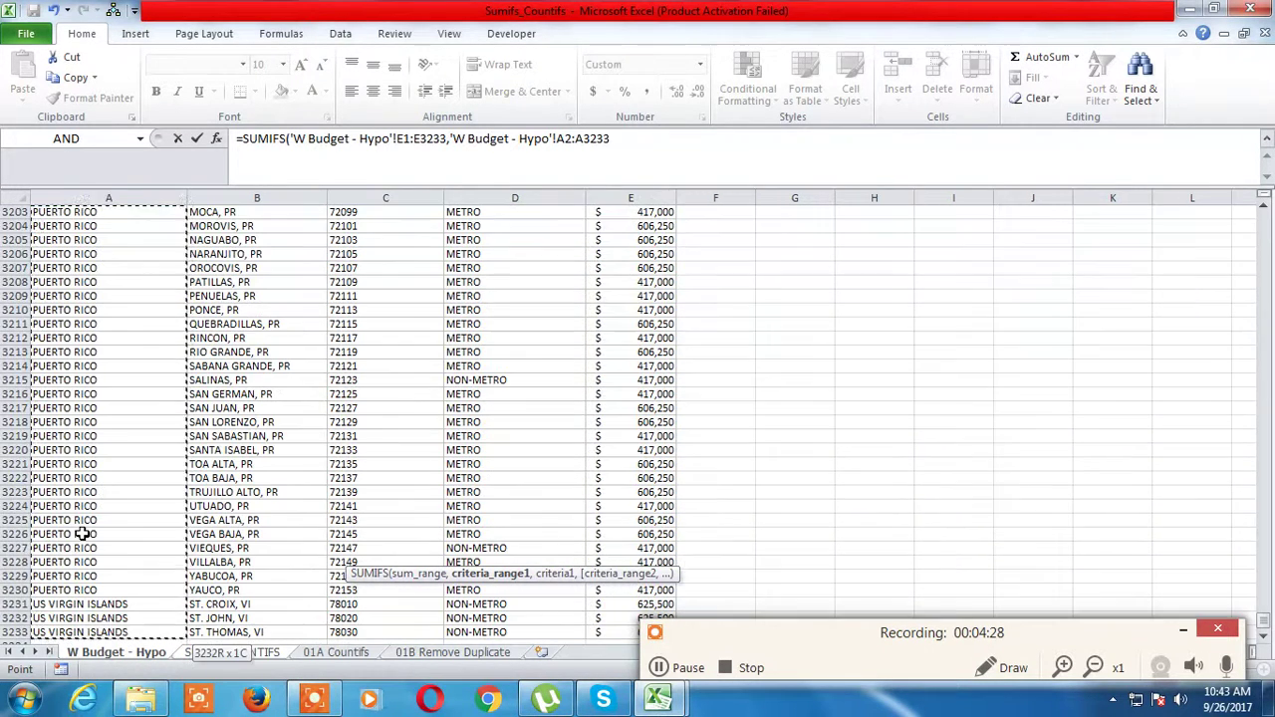
text(,)
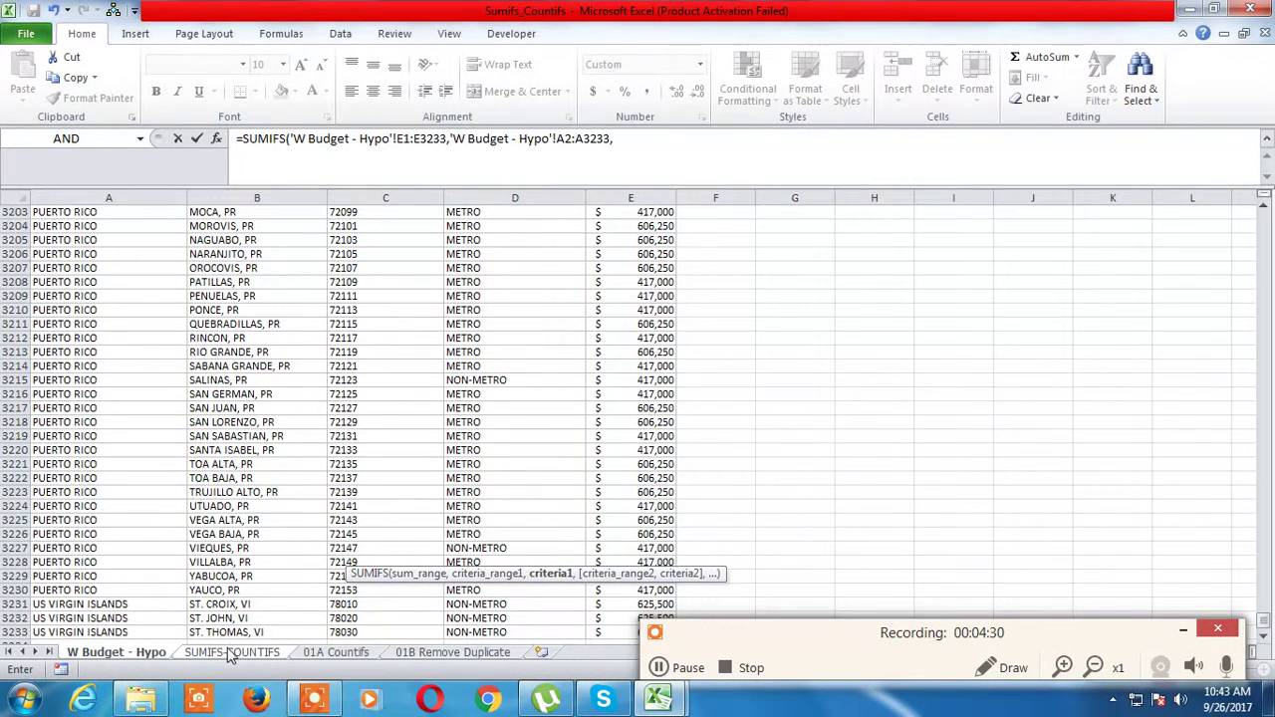
click(233, 652)
click(112, 555)
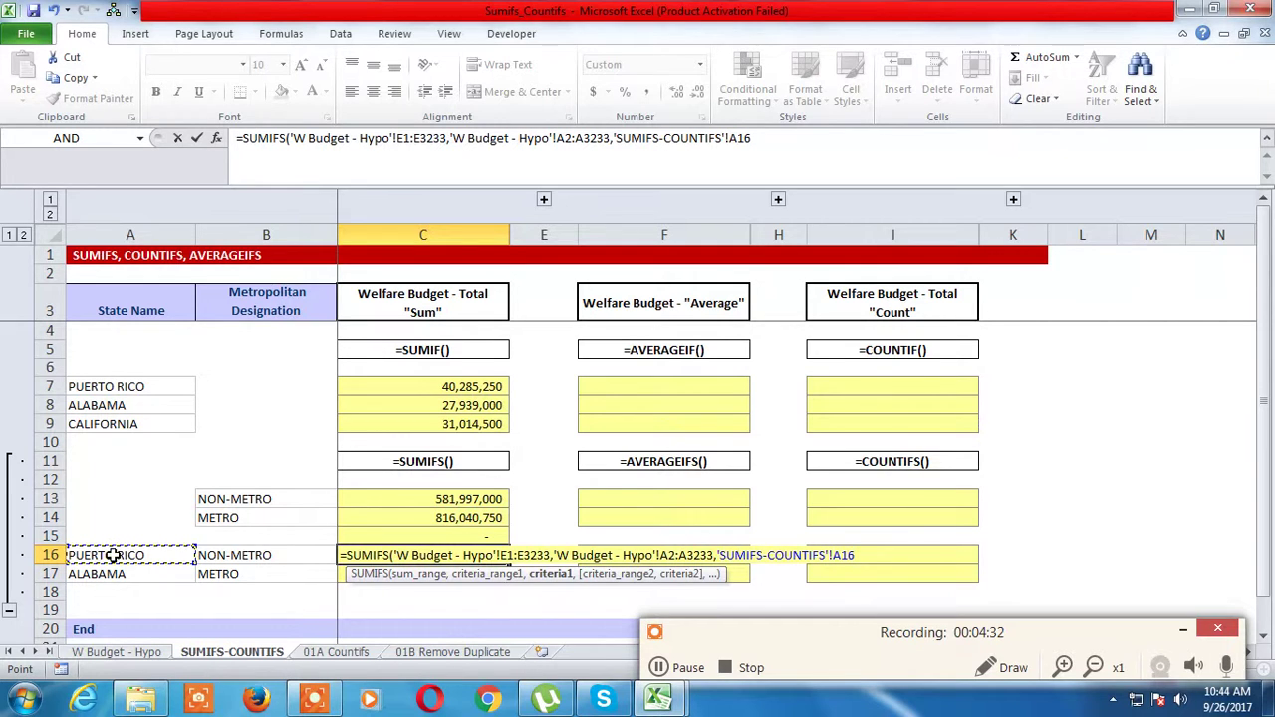
text(,)
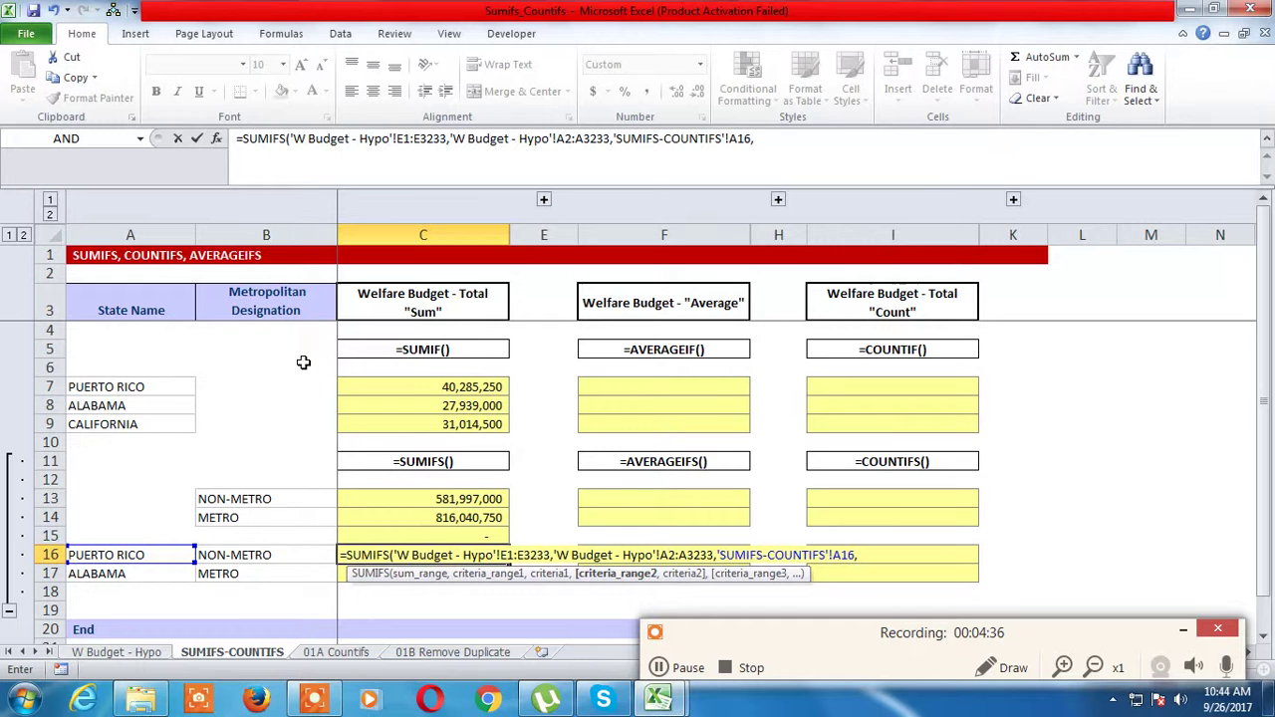
Step: Add designation range D2:D3233 with NON-METRO (B16); the formula returns #VALUE!
click(129, 652)
click(281, 523)
click(504, 508)
key(ctrl+Up)
key(Down)
key(ctrl+shift+Down)
text(,)
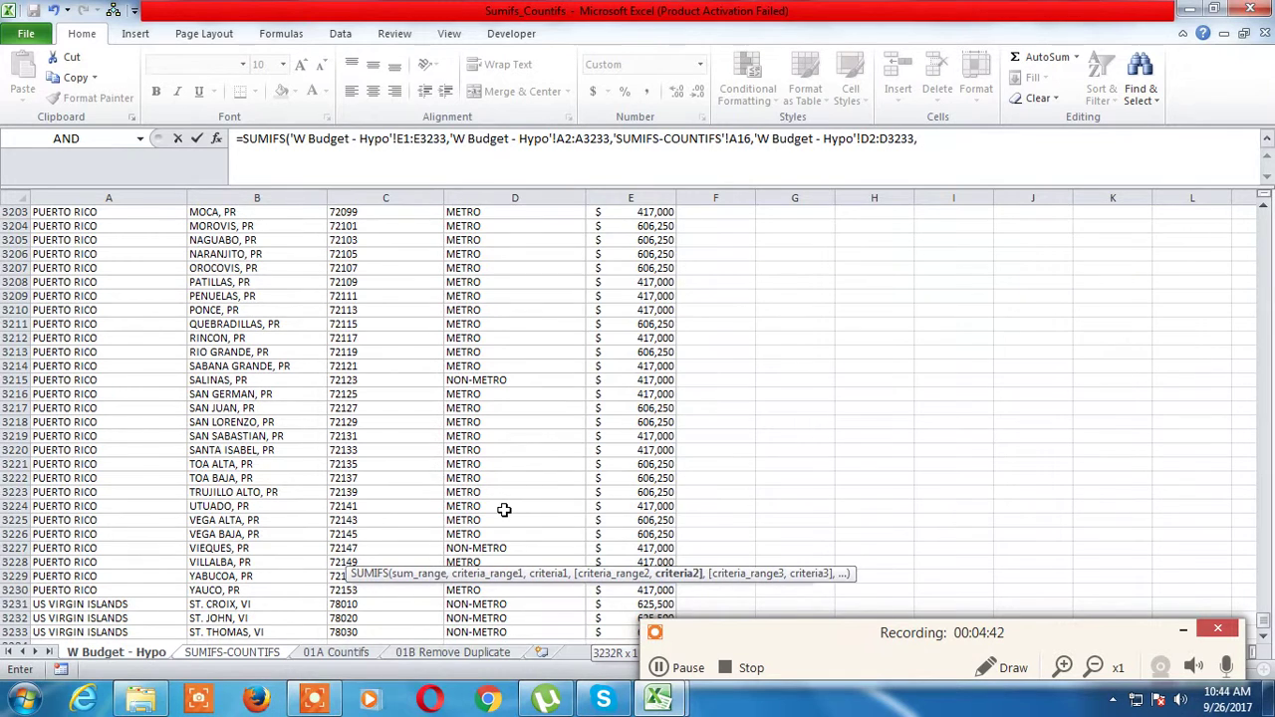
click(247, 654)
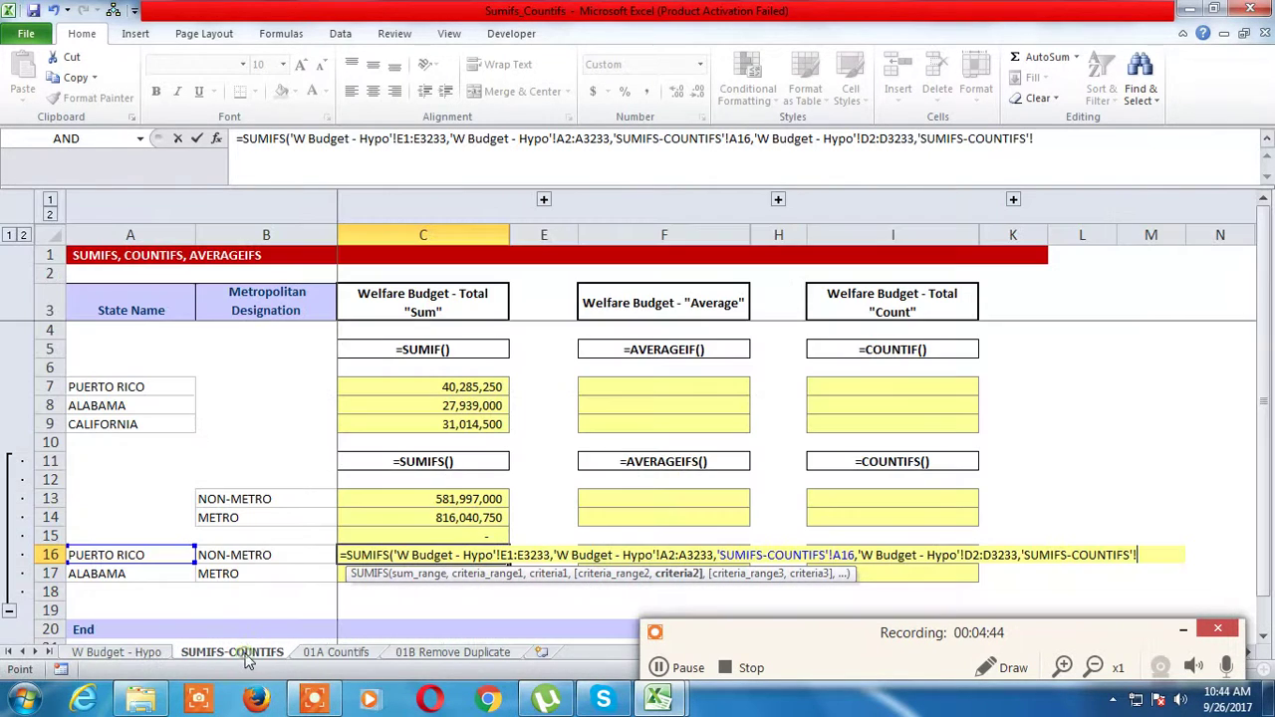
click(236, 555)
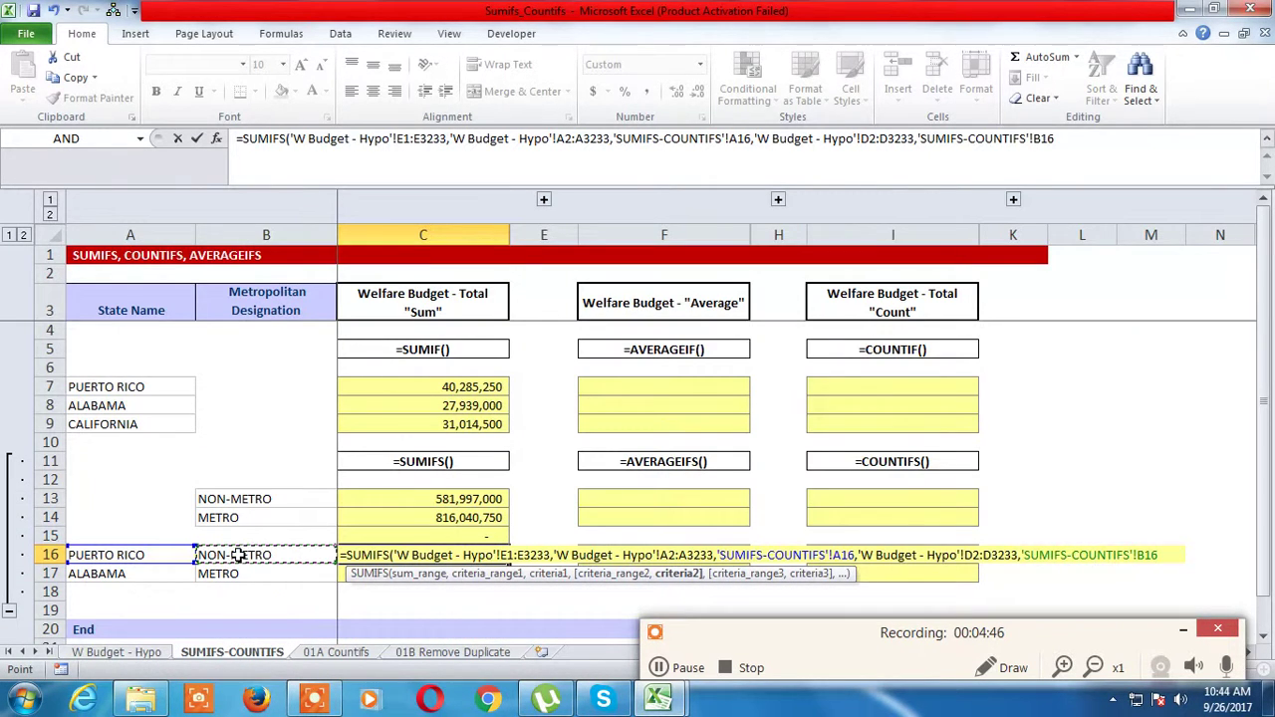
key(Return)
key(Up)
key(shift+Down)
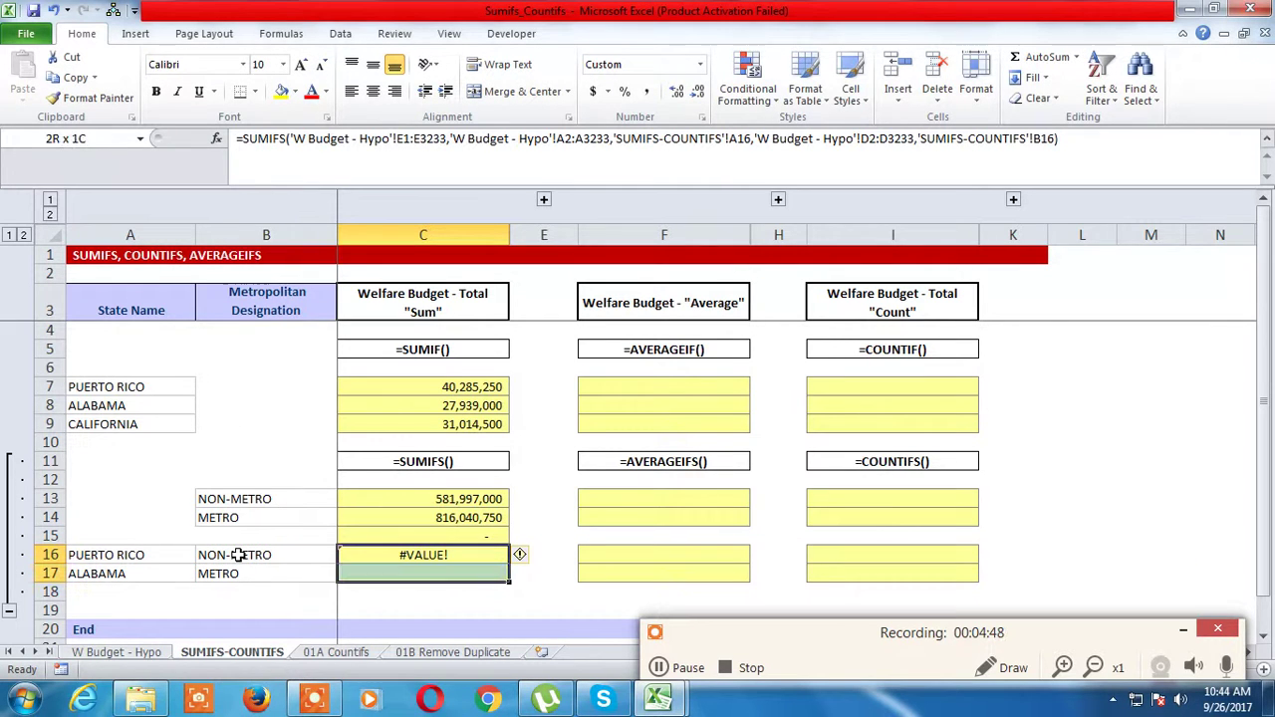
Step: Undo the #VALUE! fill in C16:C17 and start a new =SUMIFS formula in C16
key(ctrl+d)
key(ctrl+z)
key(ctrl+z)
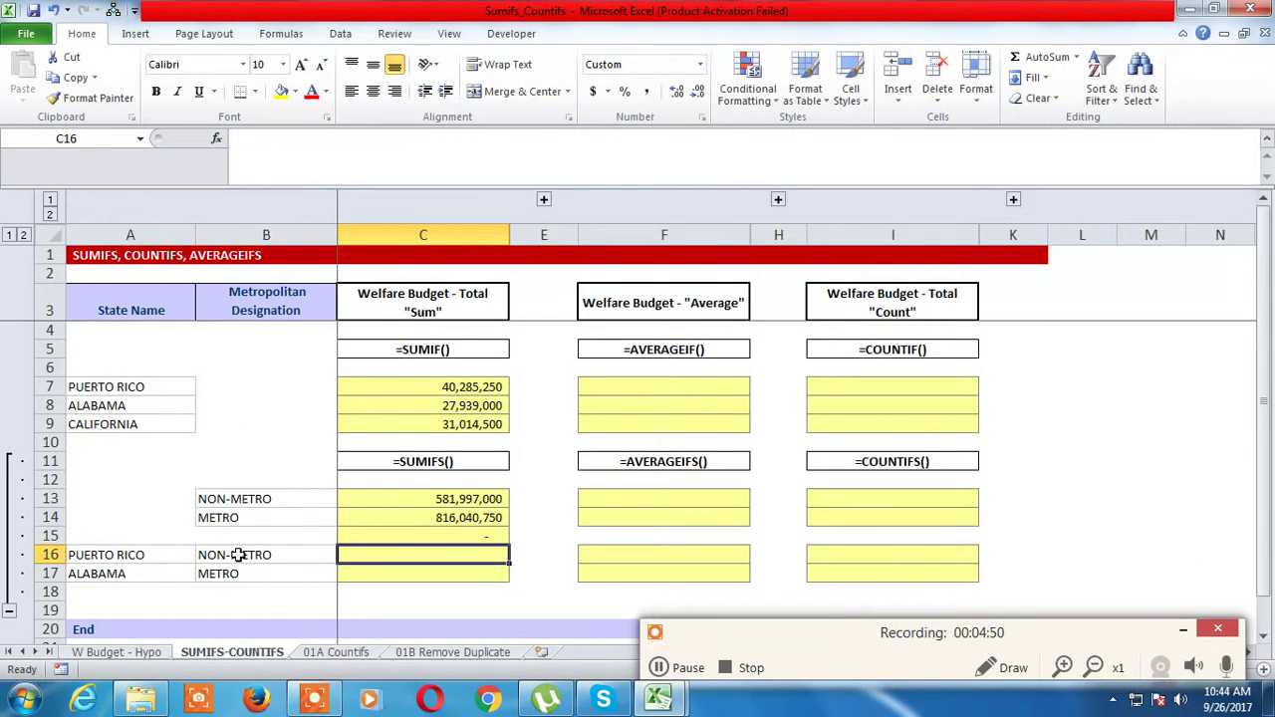
text(=sumifs)
key(Tab)
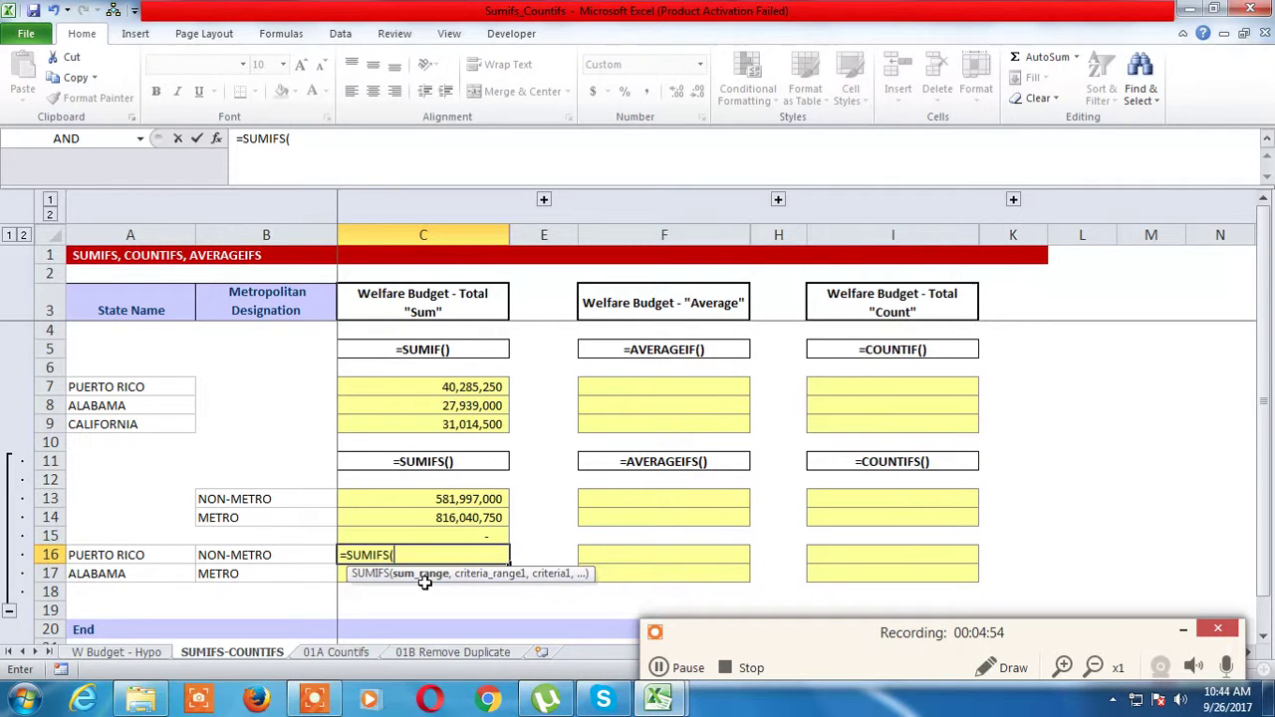
Step: Use the budget column 'W Budget - Hypo'!E1:E3233 as the SUMIFS sum range
click(133, 655)
click(627, 465)
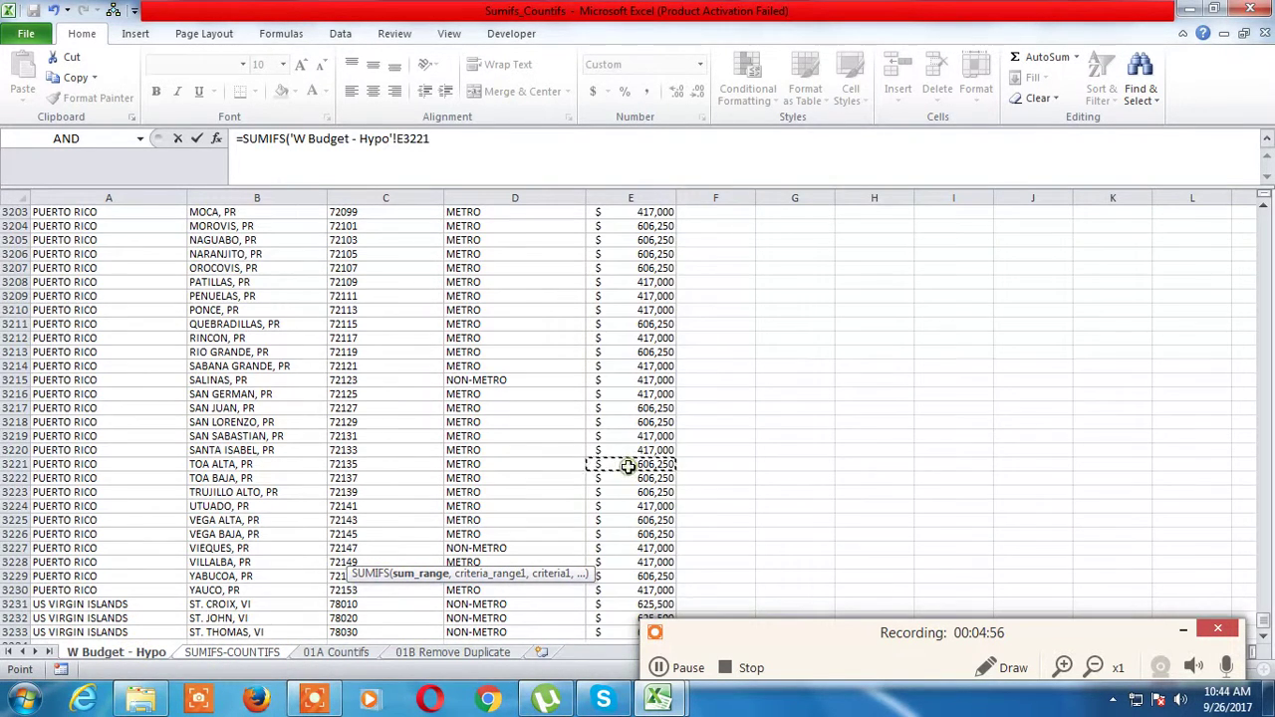
key(ctrl+Up)
key(ctrl+shift+Down)
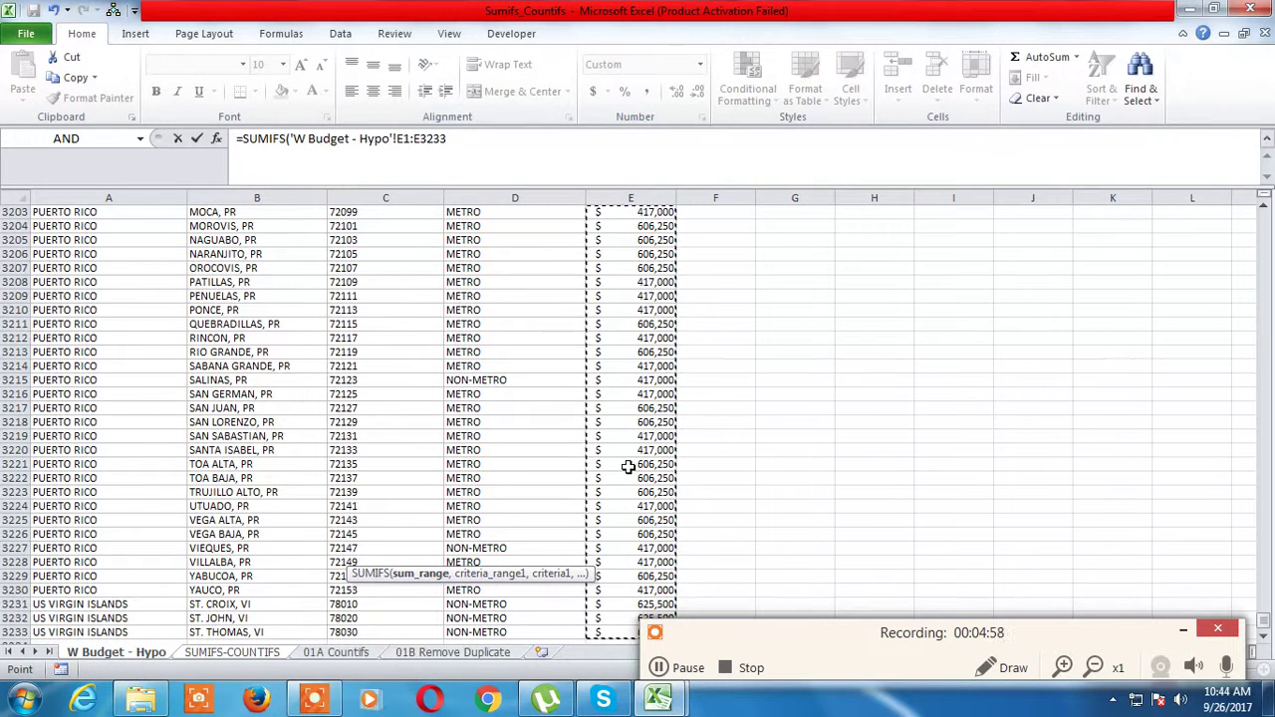